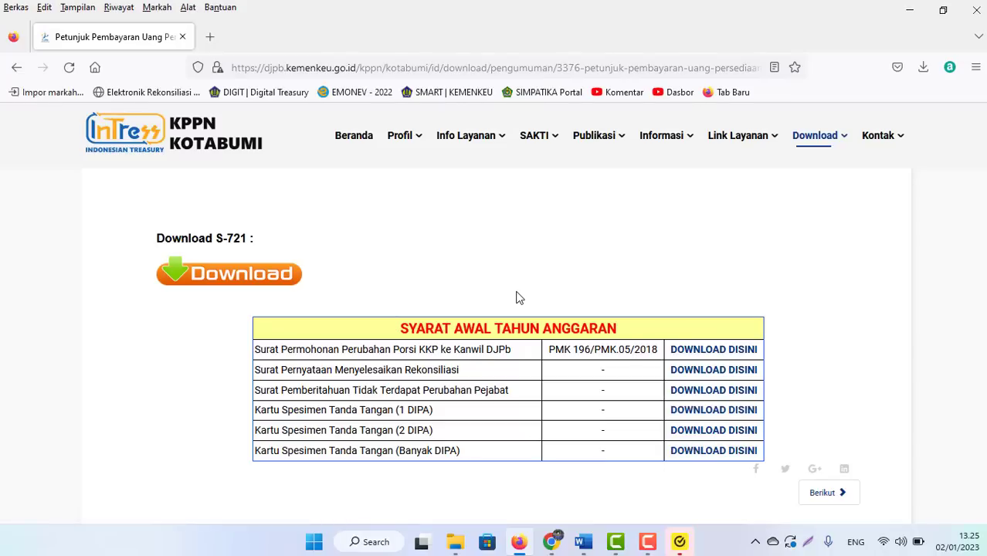
Step: Read the Usulan UP 2023 guide down to its LOGIN SAKTI and reference-setting steps
left_click(584, 542)
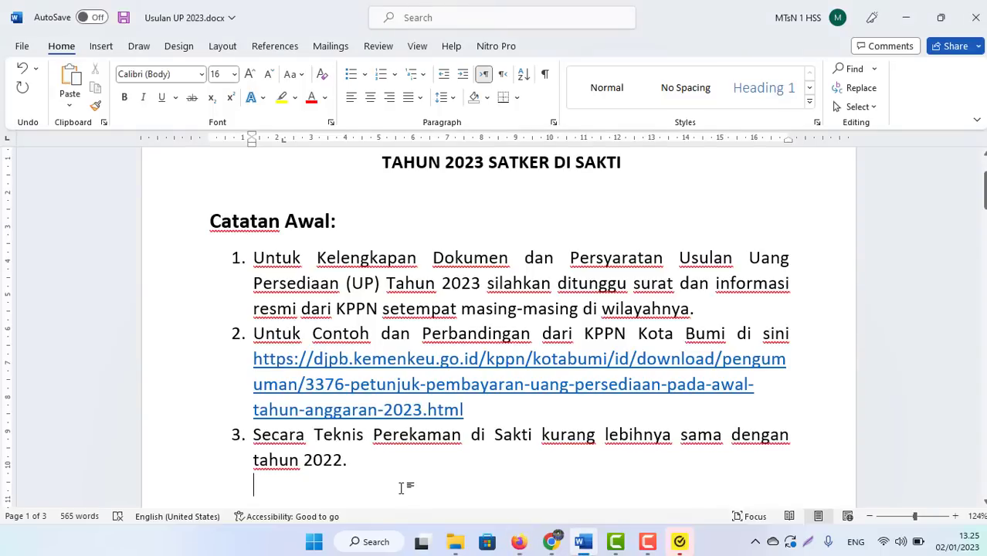
key("Down")
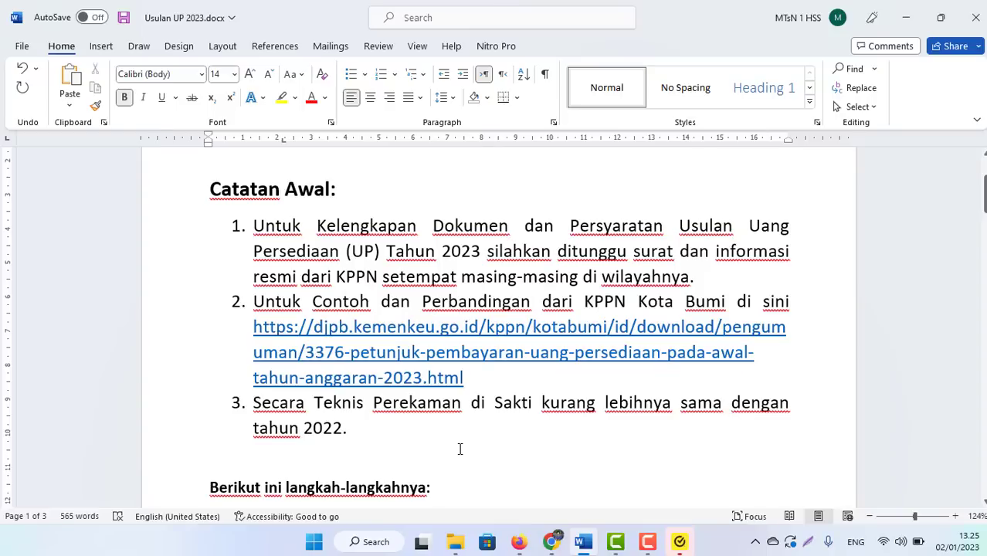
key("Down")
key("Down")
key("Down")
key("Down")
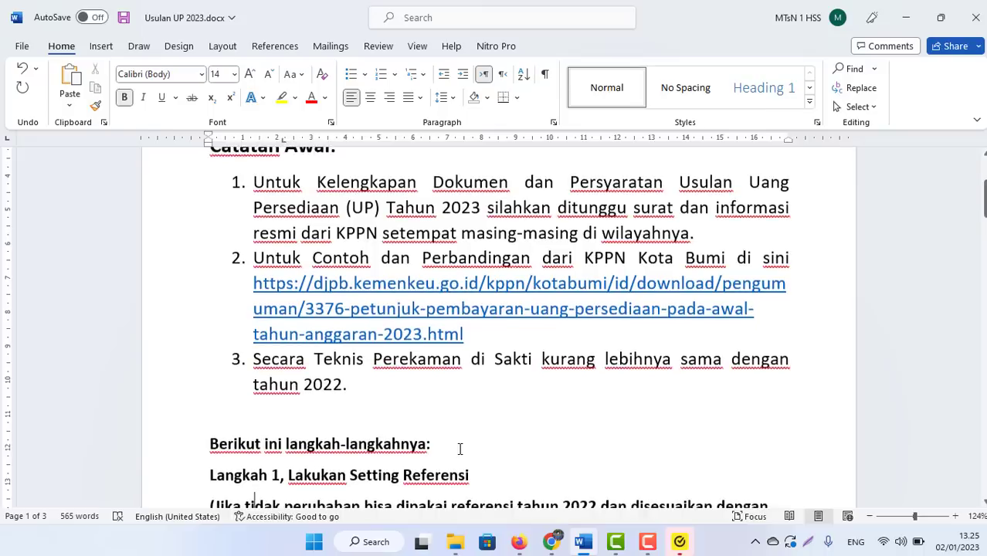
key("Down")
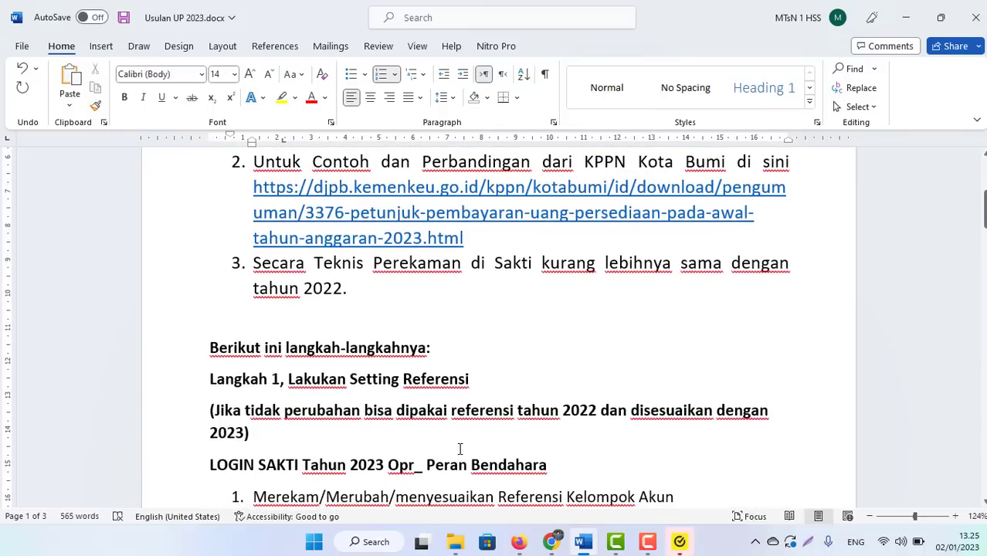
key("Down")
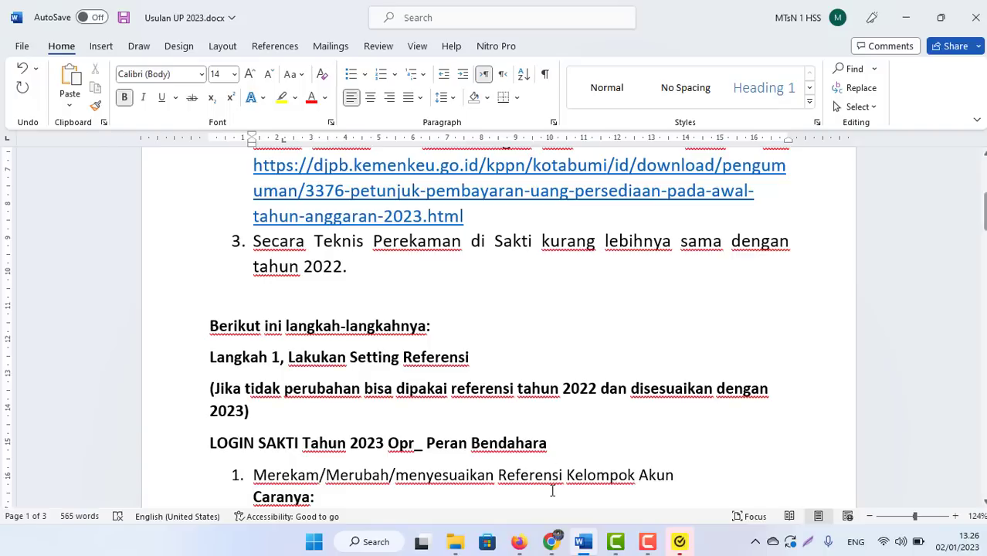
left_click(550, 542)
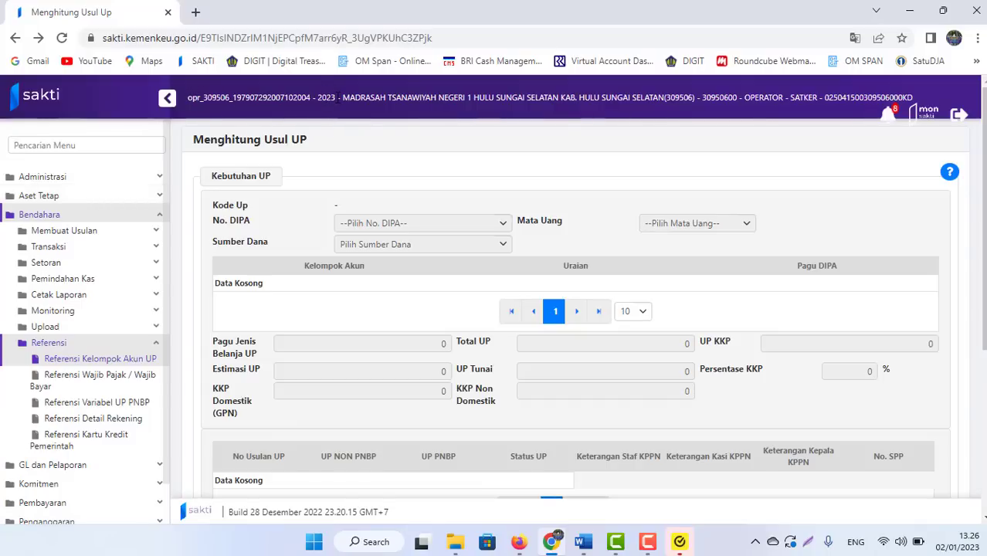
Step: Delete account group 5111 - Belanja Gaji dan Tunjangan PNS from Referensi Kelompok Akun UP
left_click(42, 217)
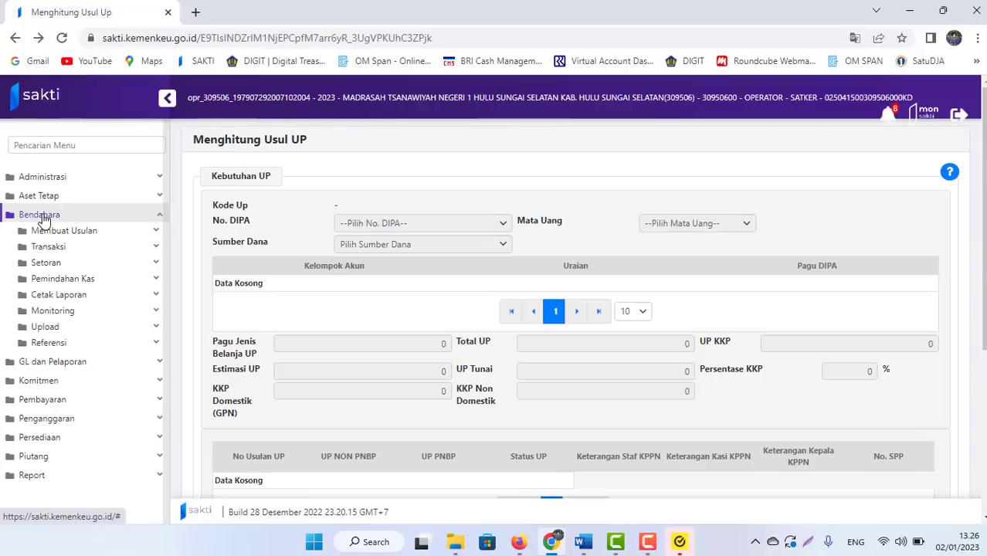
left_click(45, 343)
left_click(73, 363)
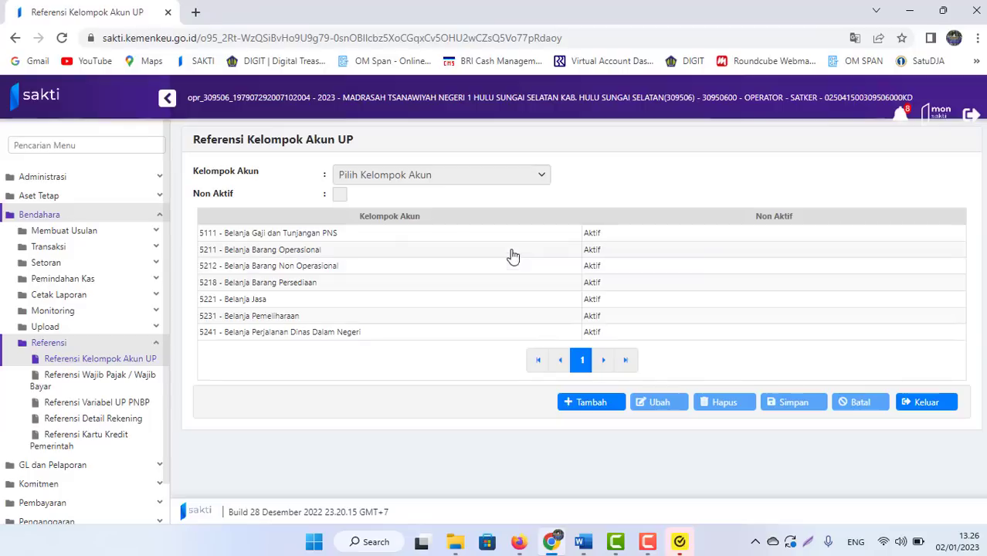
left_click(271, 236)
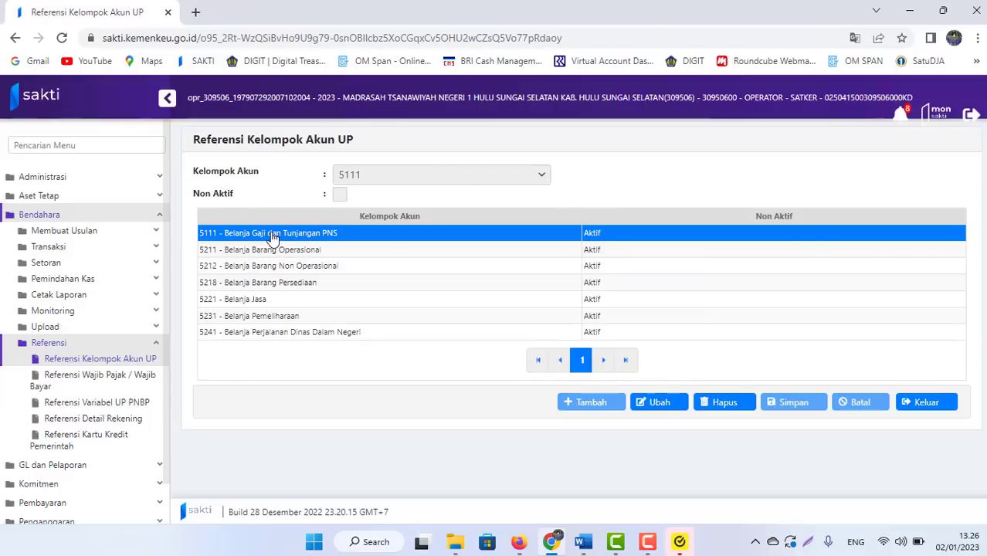
left_click(720, 403)
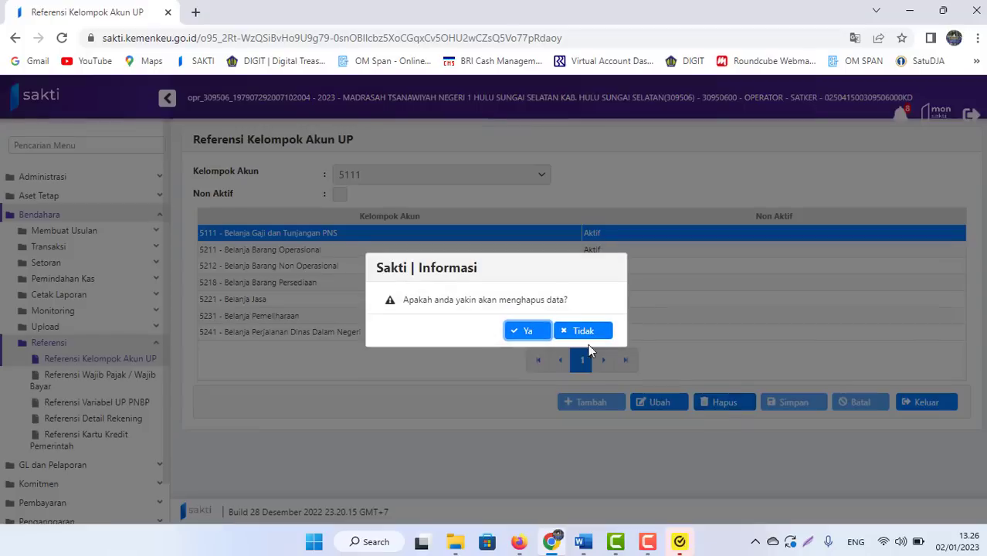
left_click(524, 332)
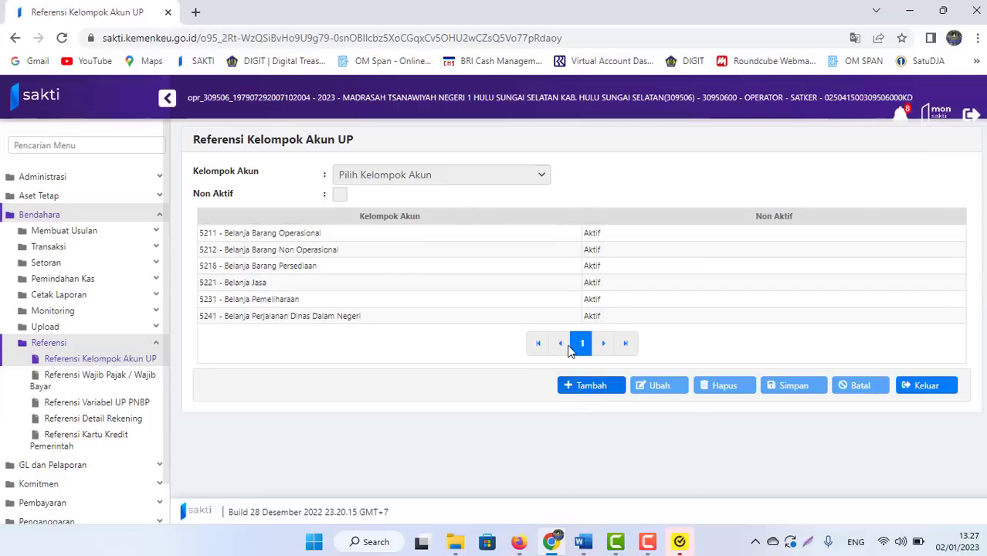
Step: Add account group 5321 - Belanja Modal Peralatan dan Mesin, found by searching 532, and save it
left_click(596, 392)
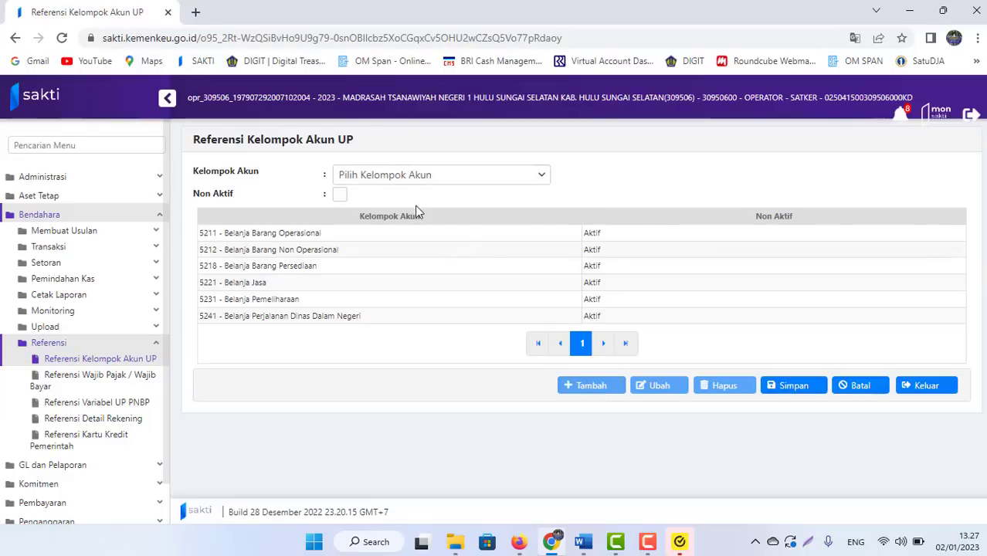
left_click(386, 177)
left_click_drag(541, 270, 543, 373)
type("5")
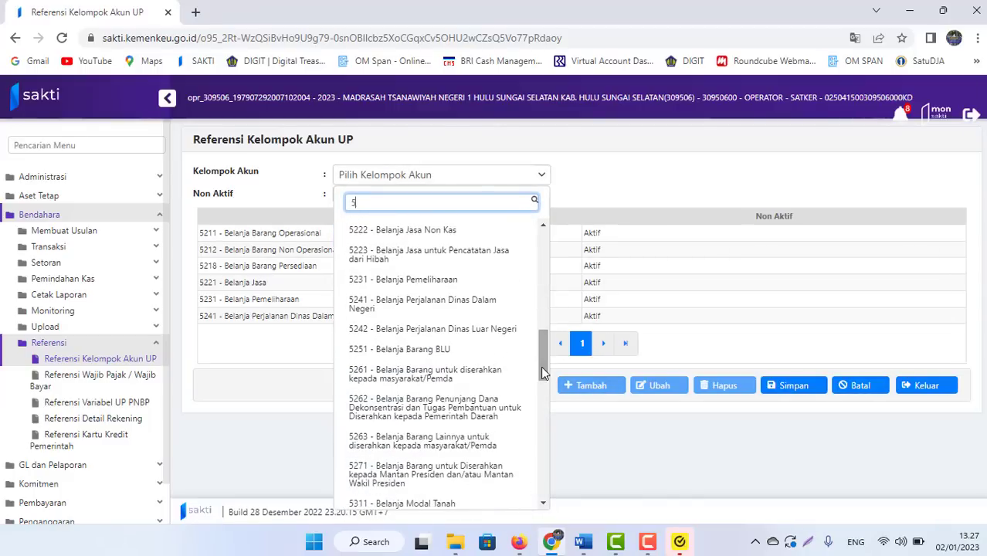
type("32")
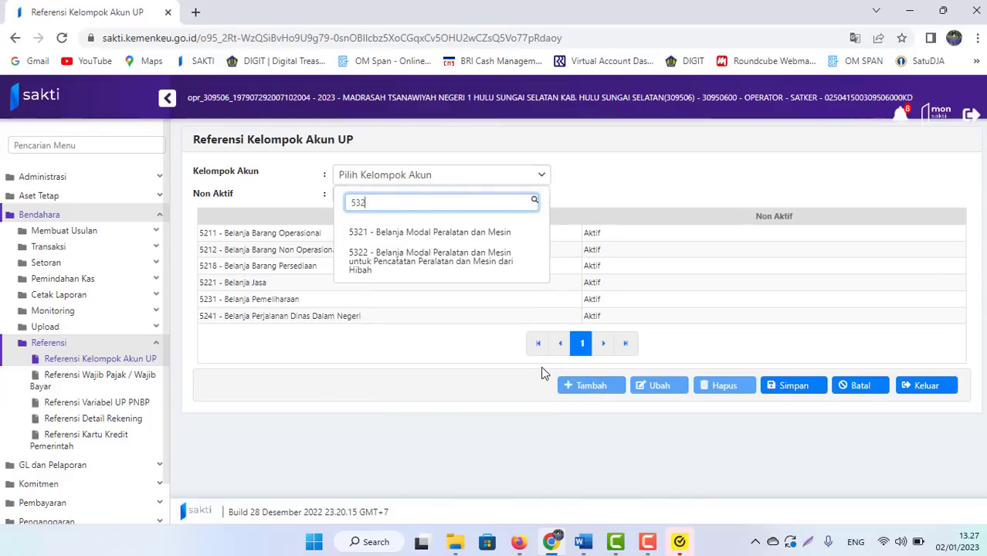
left_click(408, 244)
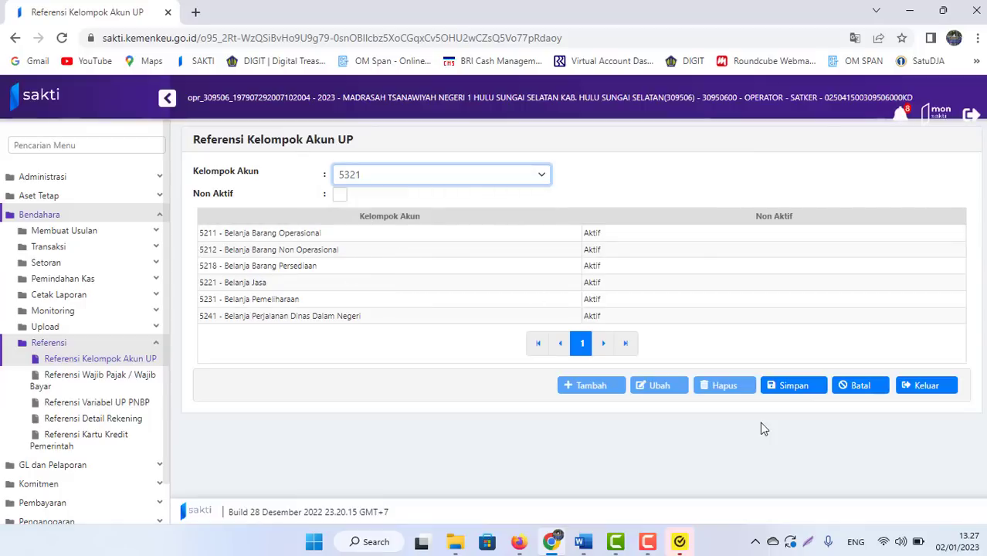
left_click(793, 386)
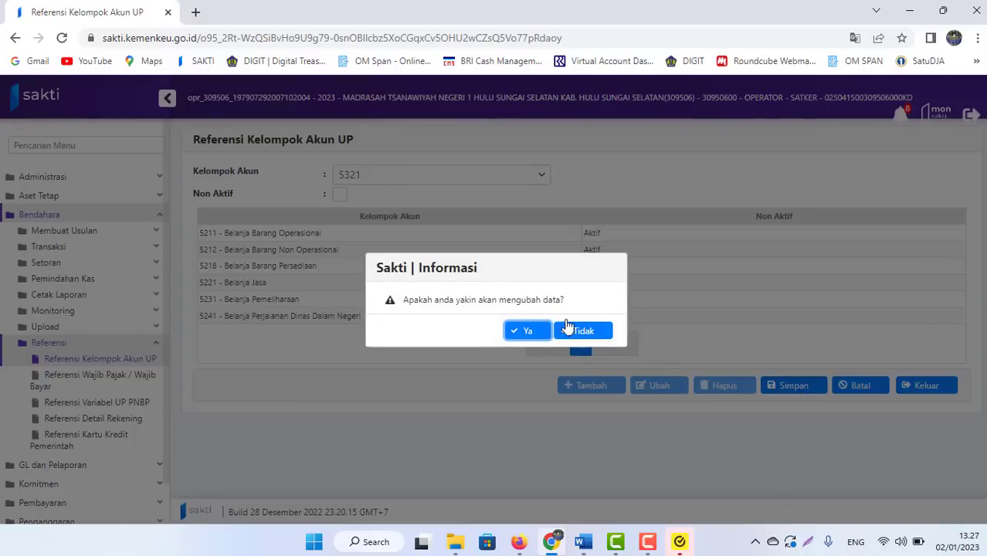
left_click(528, 333)
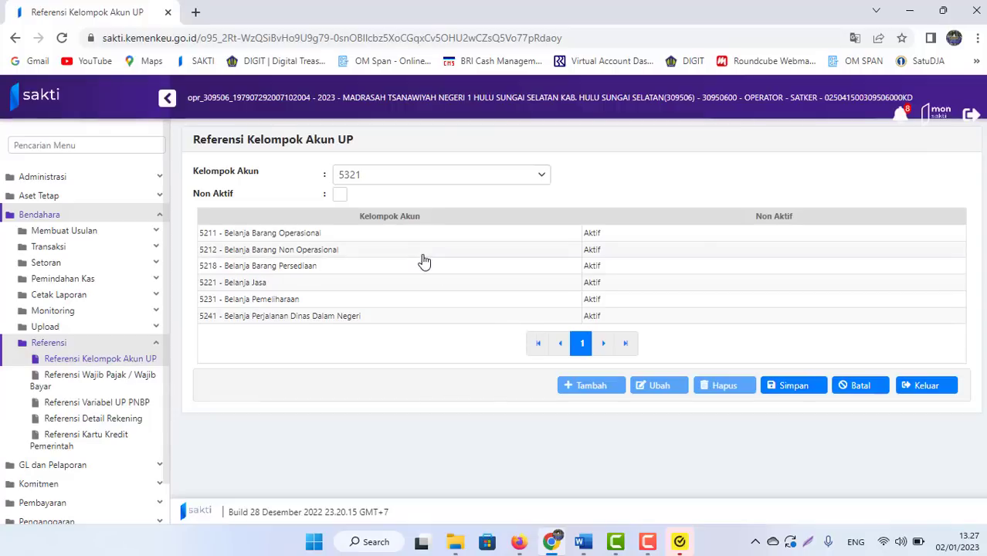
left_click(791, 386)
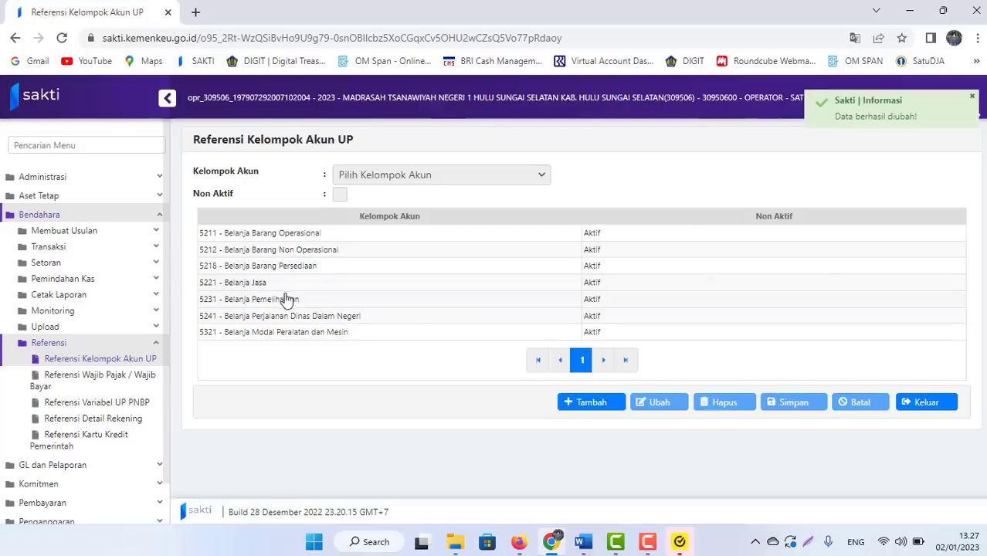
left_click(248, 339)
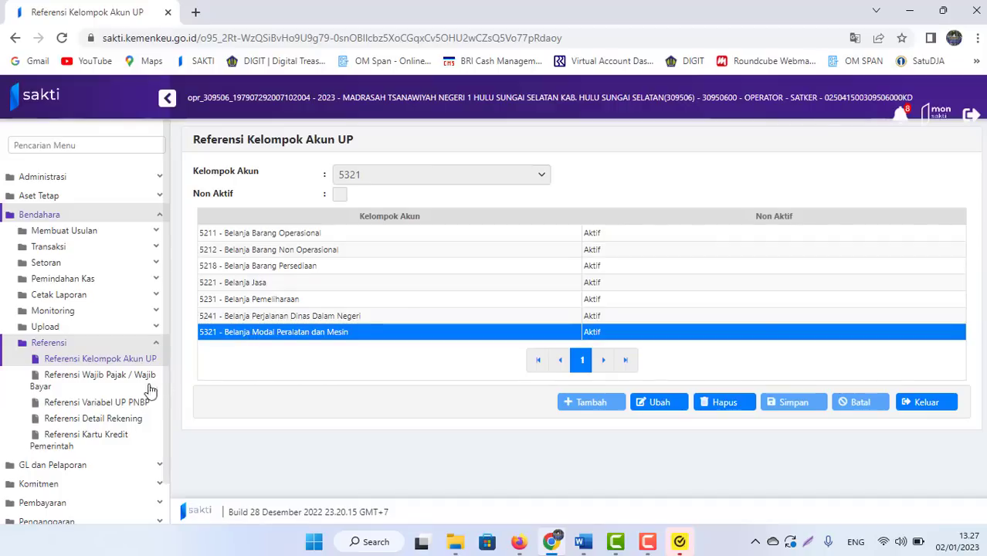
left_click(81, 386)
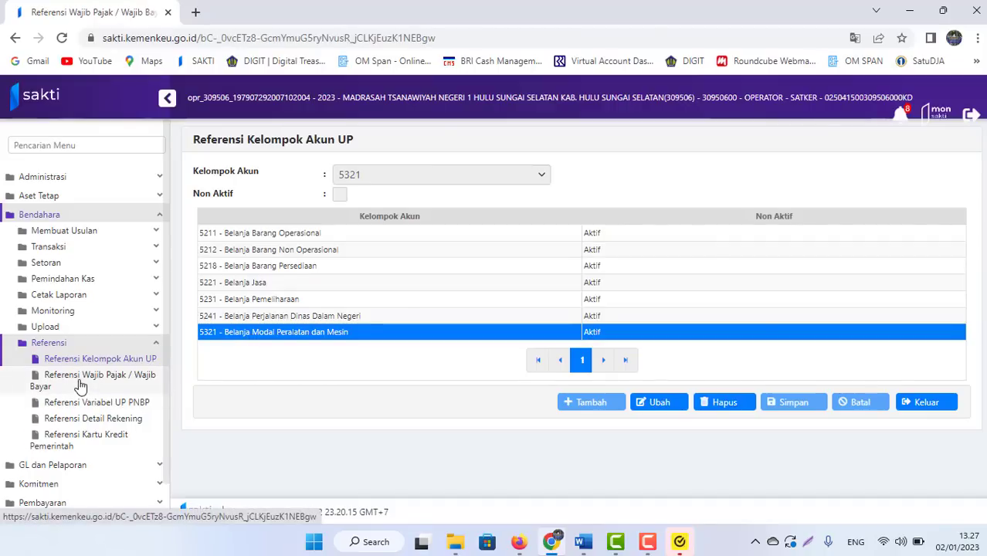
Step: Review the Wajib Pajak, Variabel UP PNBP and Detail Rekening pages, loading the treasurer bank account
scroll(572, 294, "down", 2)
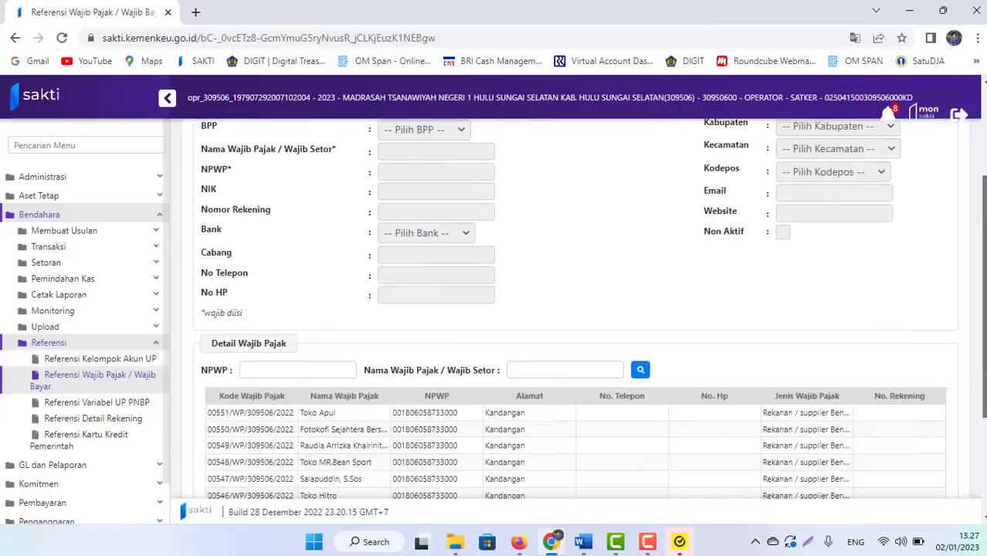
scroll(668, 315, "down", 2)
scroll(669, 315, "up", 5)
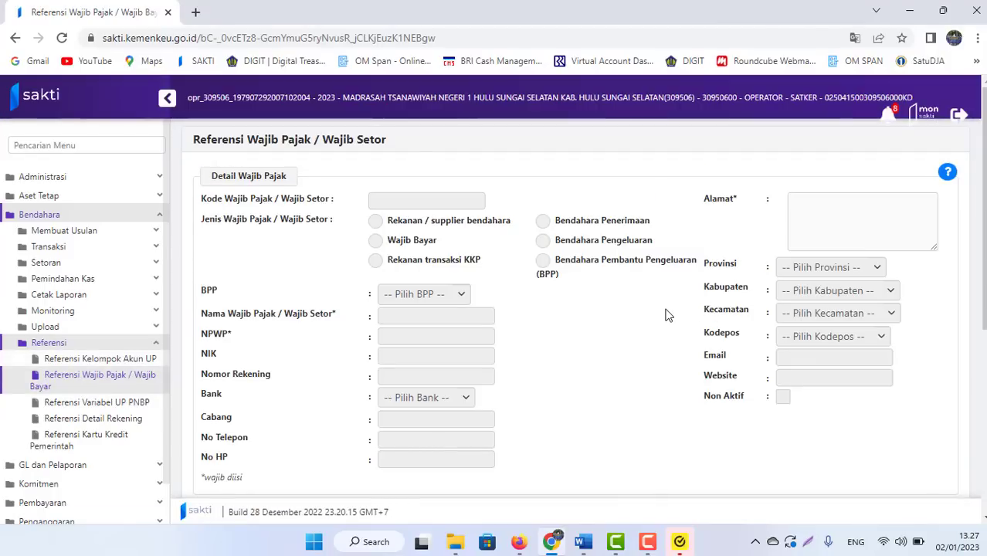
scroll(496, 379, "down", 2)
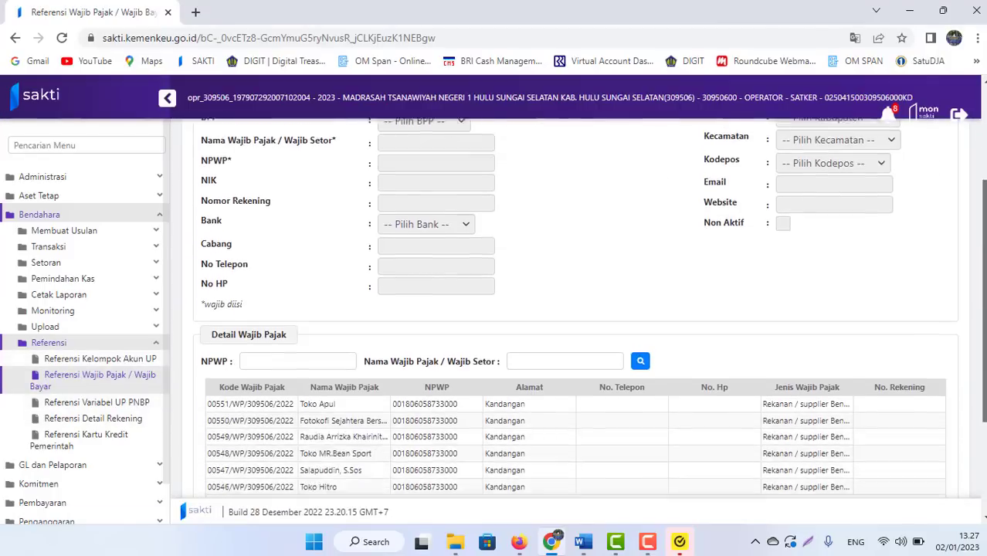
scroll(696, 420, "down", 2)
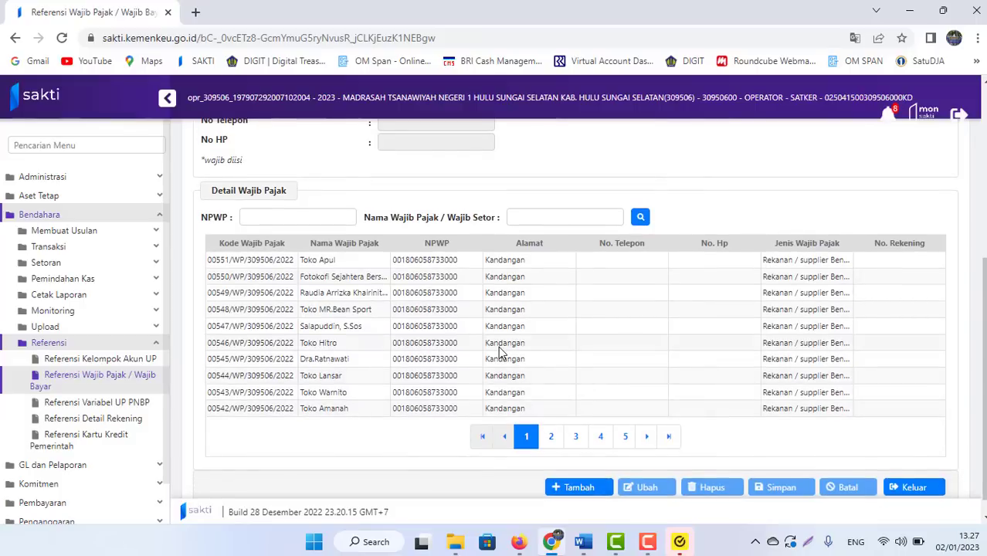
left_click(104, 403)
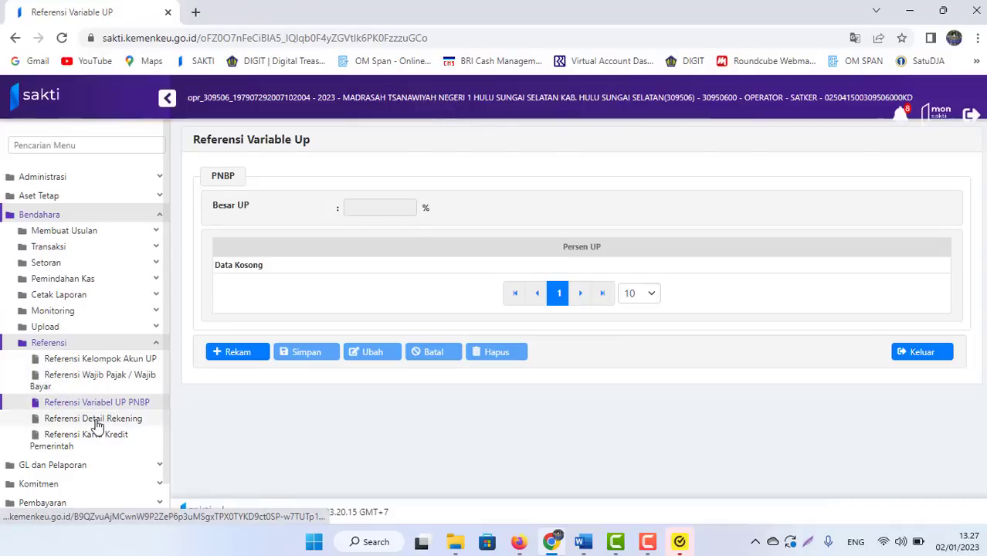
left_click(95, 419)
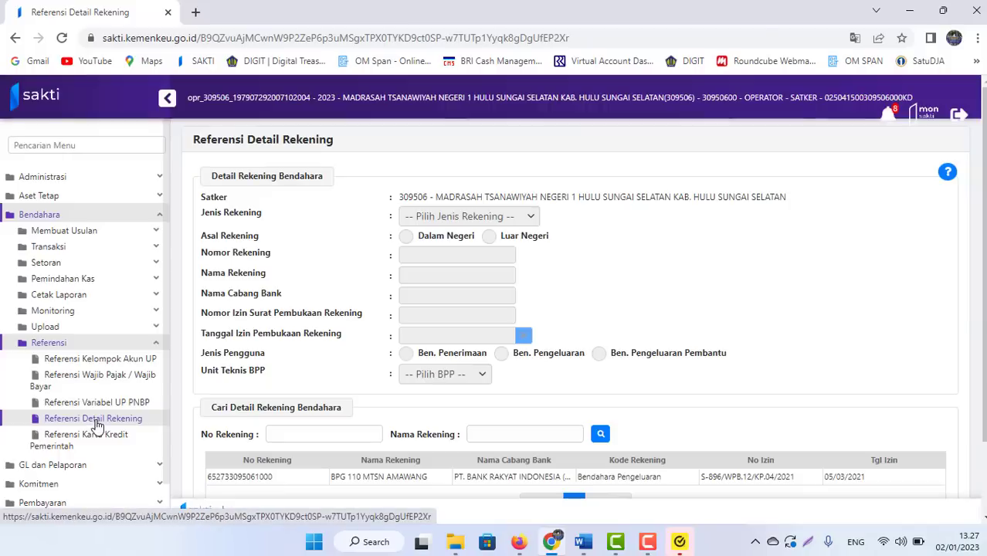
scroll(713, 320, "down", 2)
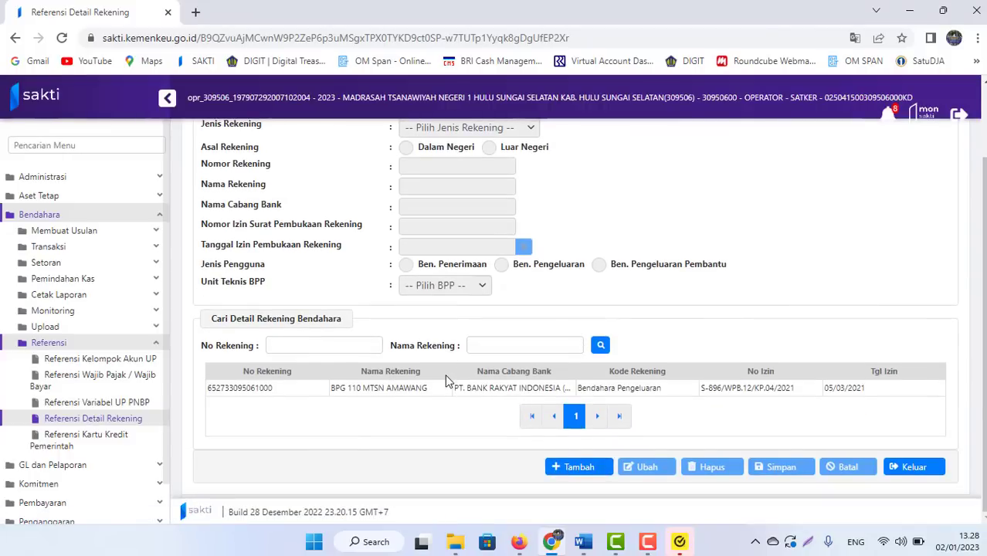
left_click(492, 388)
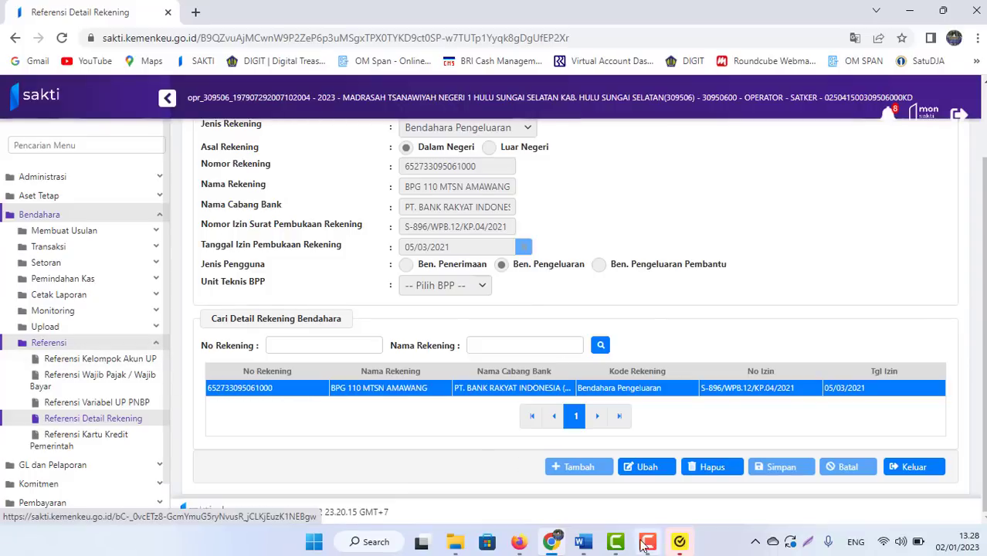
left_click(584, 541)
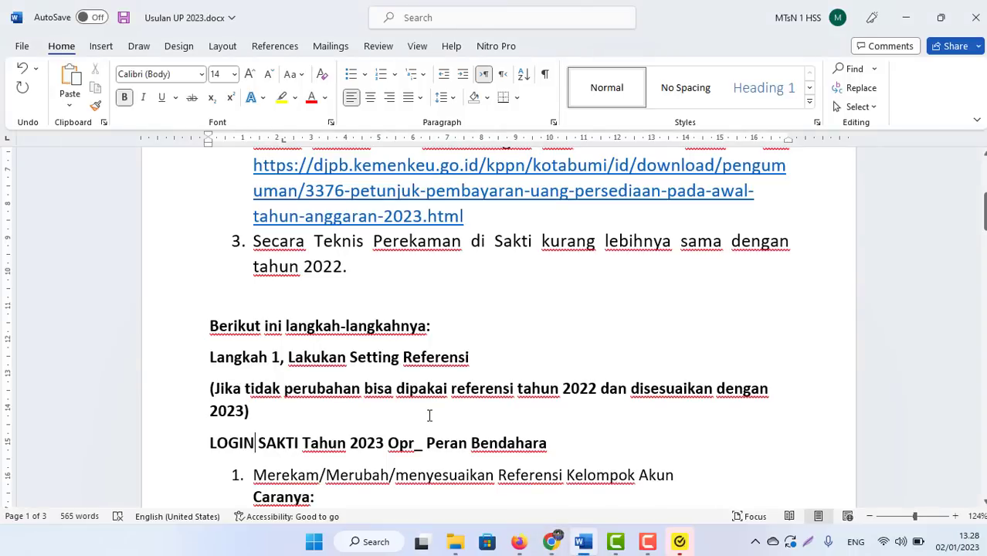
Step: Read the guide on to Langkah 2, Membuat Usulan atau Menghitung Besaran UP, step 1
key("Down")
key("Down")
key("Down")
key("Down")
key("Down")
key("Down")
key("Down")
key("Down")
key("Down")
key("Down")
key("Down")
key("Down")
key("Down")
key("Down")
key("Down")
key("Down")
key("Down")
key("Down")
key("Down")
key("Down")
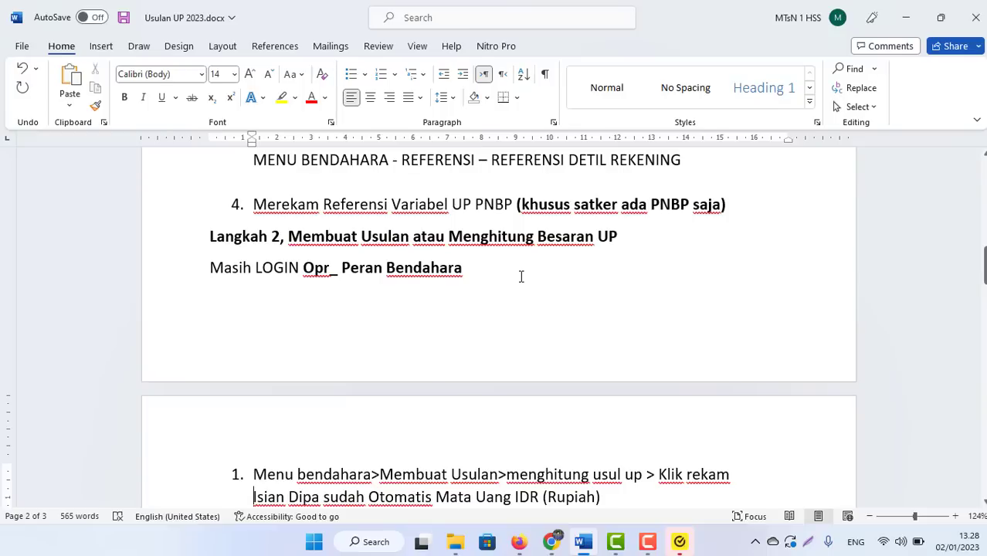
key("Down")
key("Down")
key("Down")
key("Down")
key("Down")
key("Down")
key("Down")
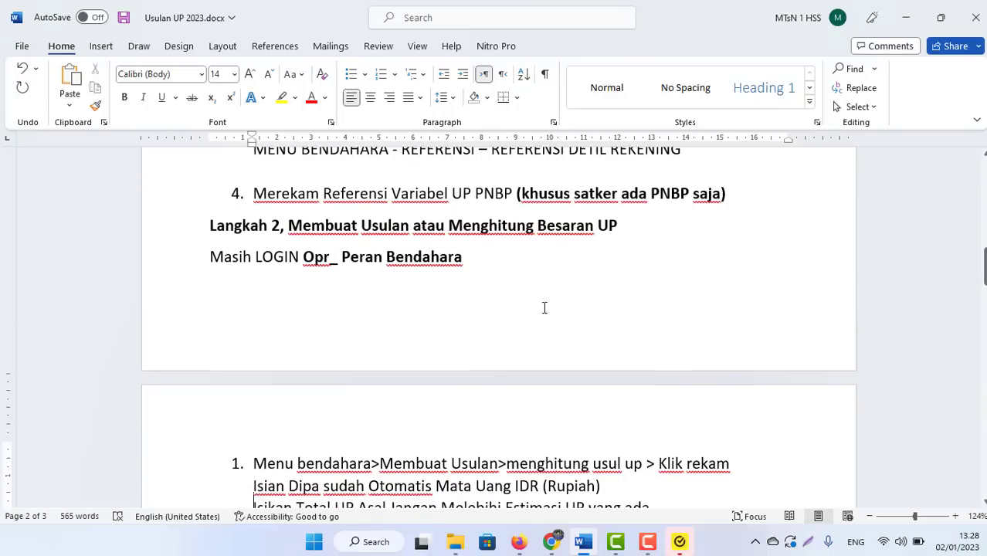
Step: Start recording a new entry on the Menghitung Usul UP page
key("alt+Tab")
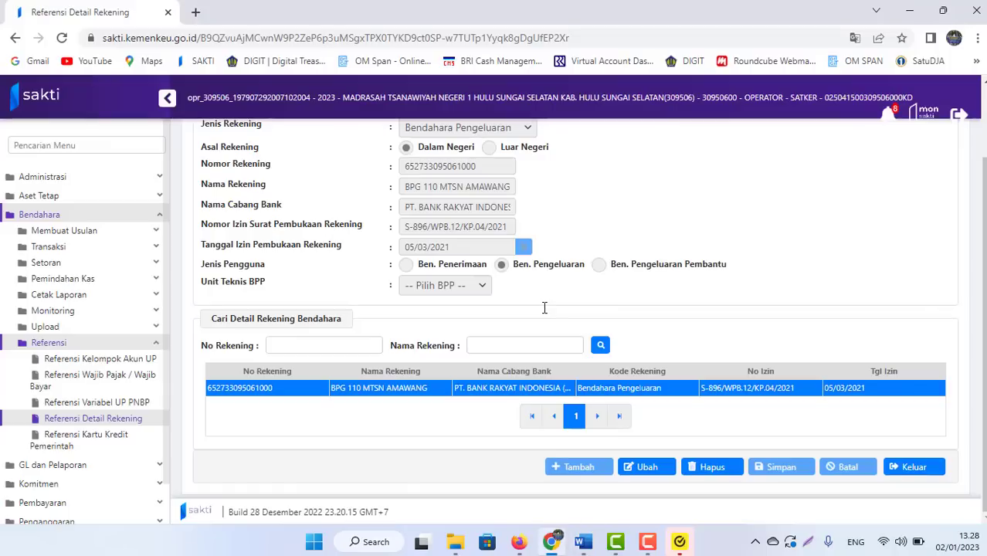
left_click(74, 233)
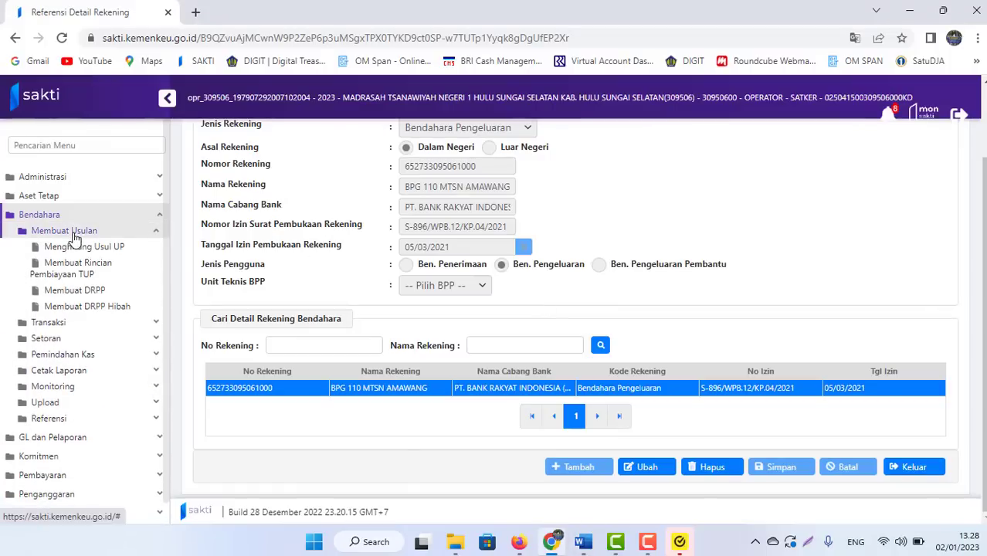
left_click(88, 248)
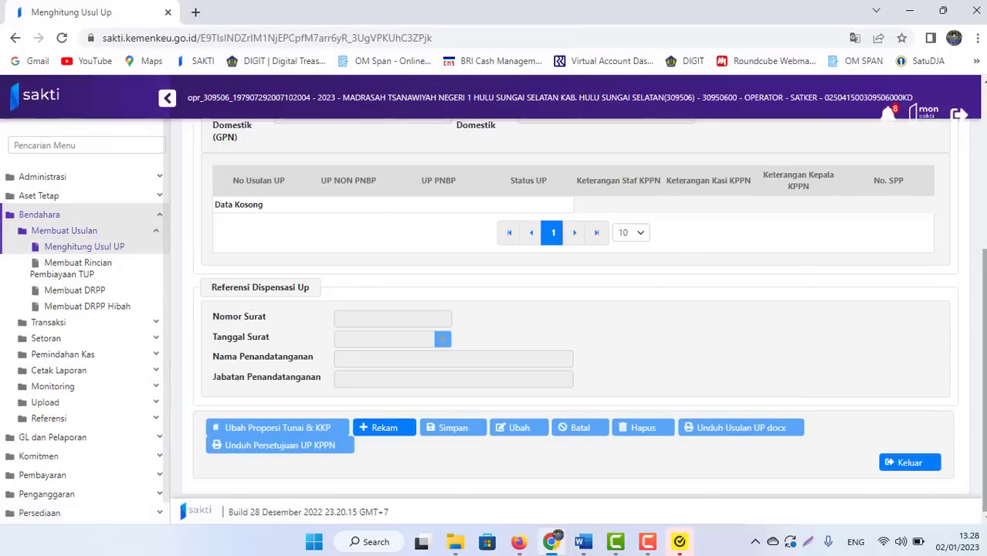
scroll(600, 397, "down", 4)
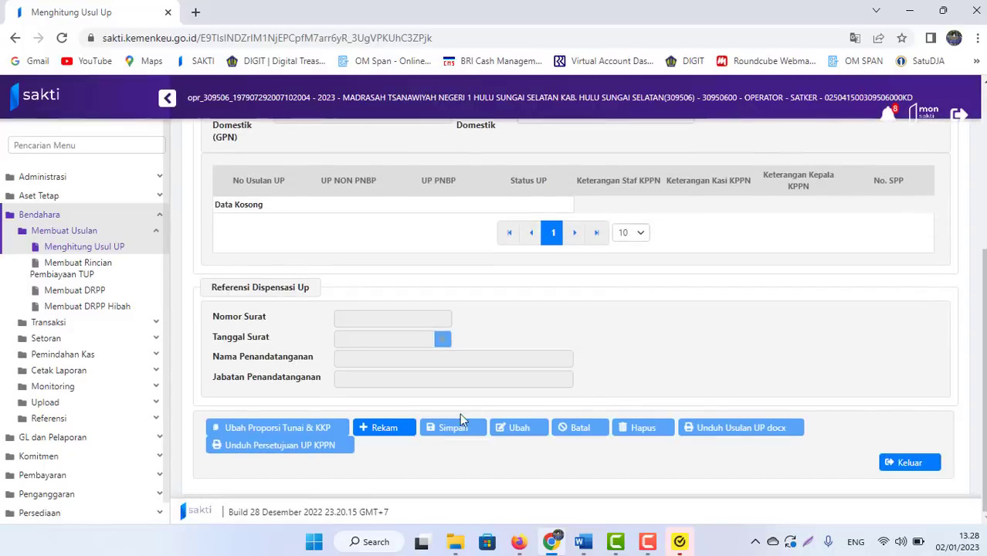
left_click(383, 436)
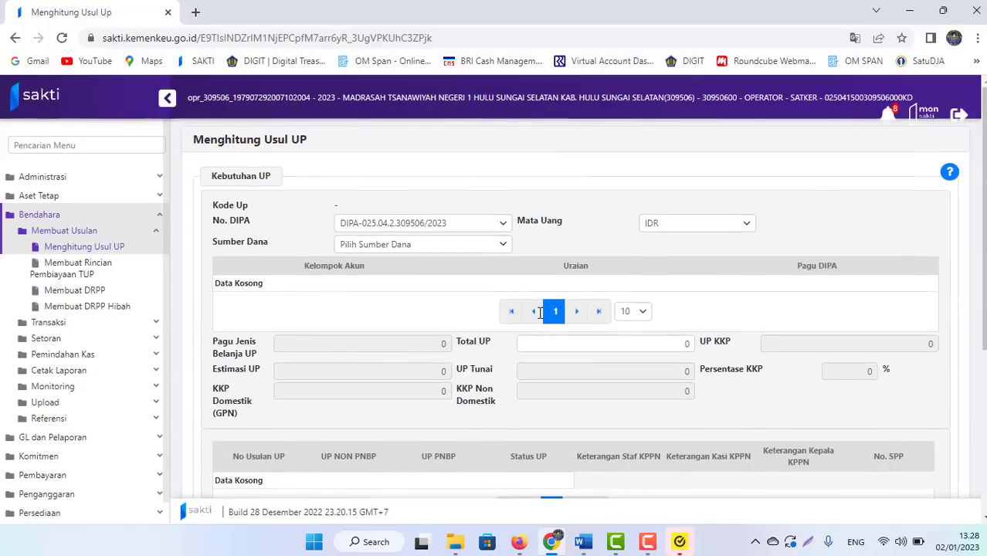
Step: Keep the existing DIPA number, choose funding source RM (RUPIAH MURNI) and currency IDR
left_click(385, 228)
left_click(388, 230)
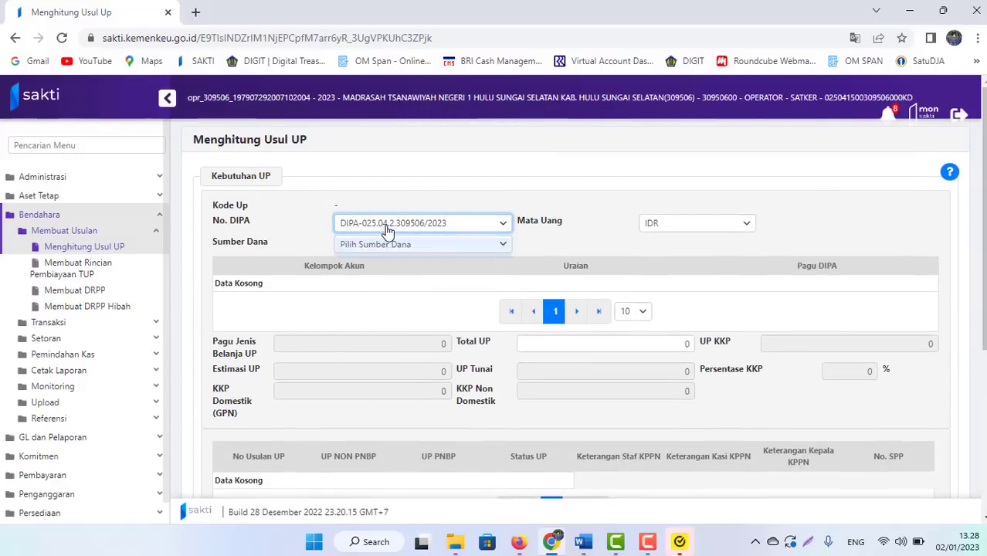
left_click(437, 247)
left_click(380, 304)
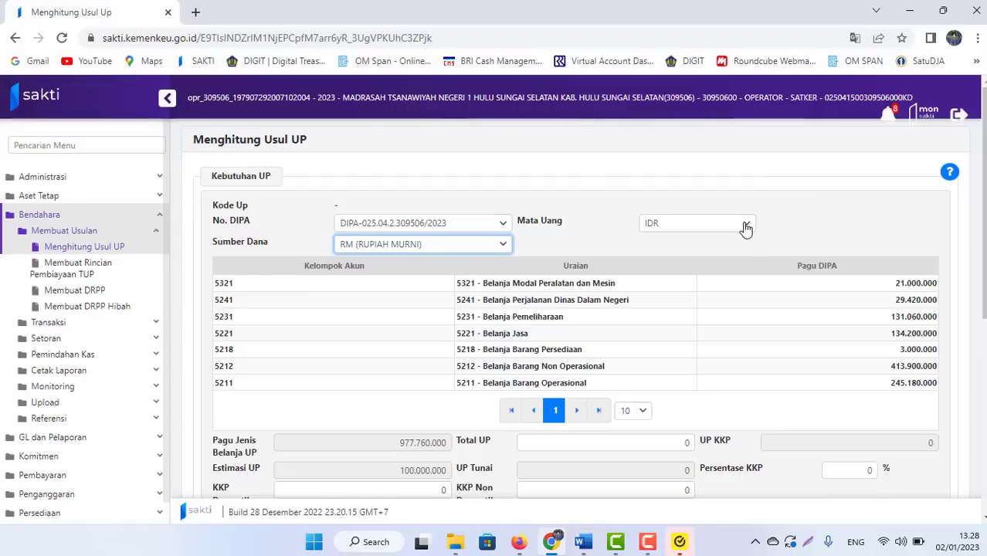
left_click(746, 227)
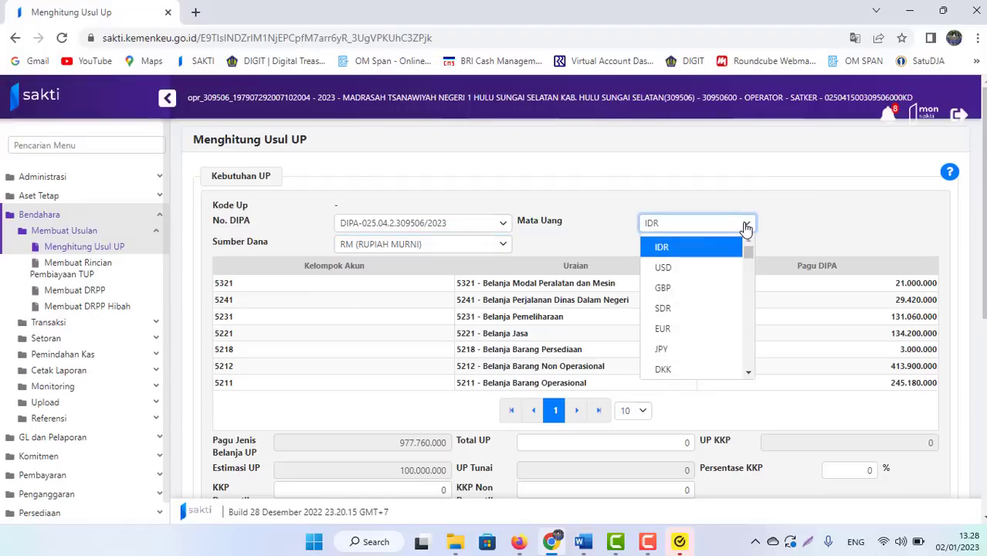
left_click(676, 249)
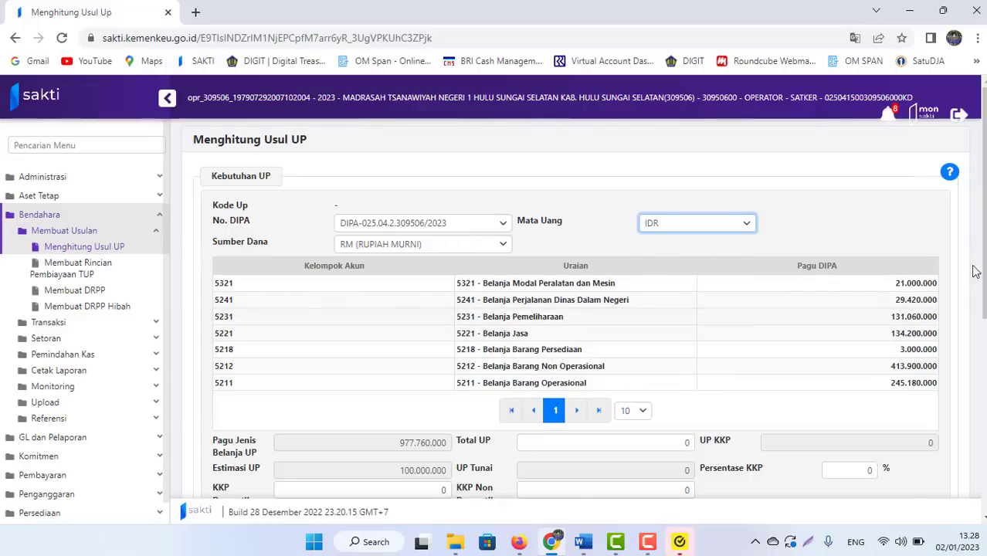
scroll(907, 283, "down", 1)
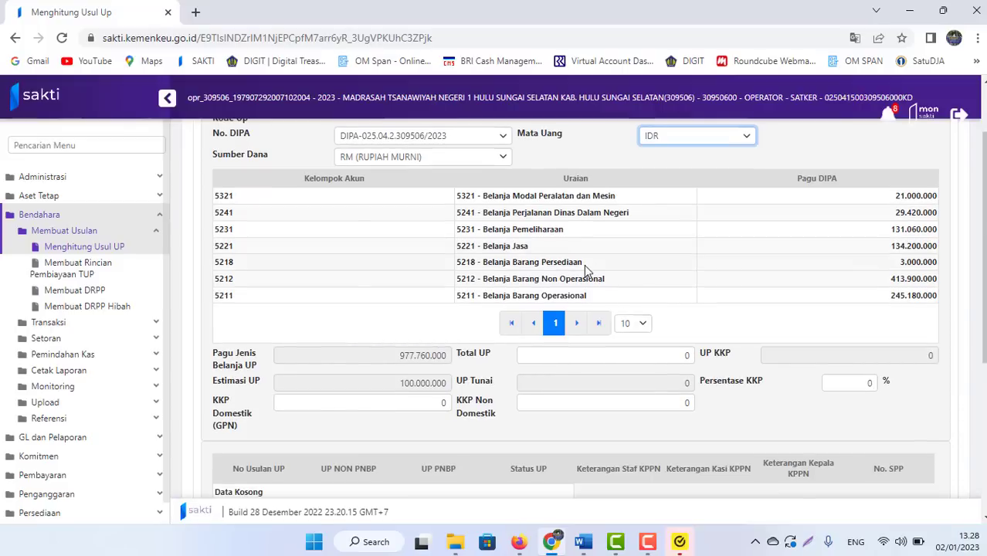
scroll(708, 276, "down", 1)
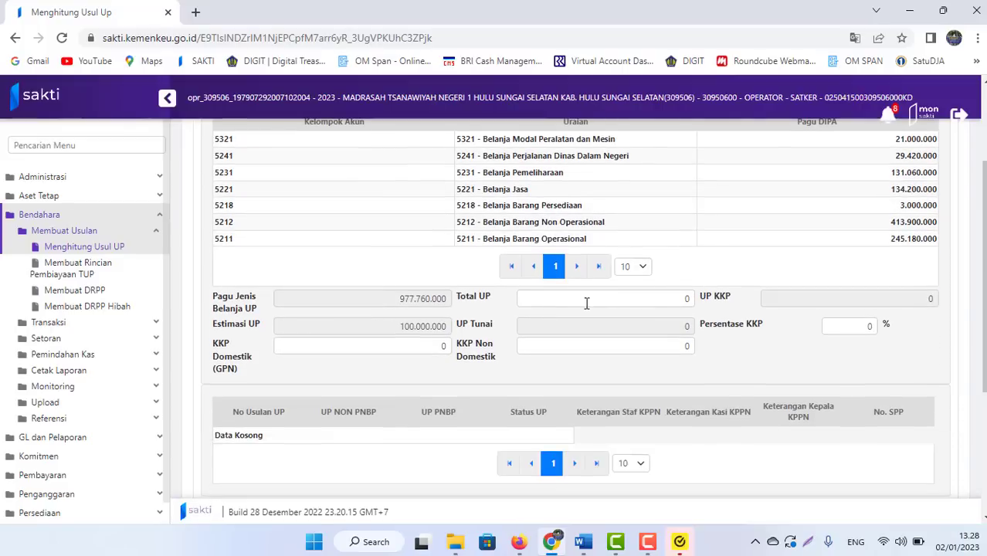
left_click(624, 301)
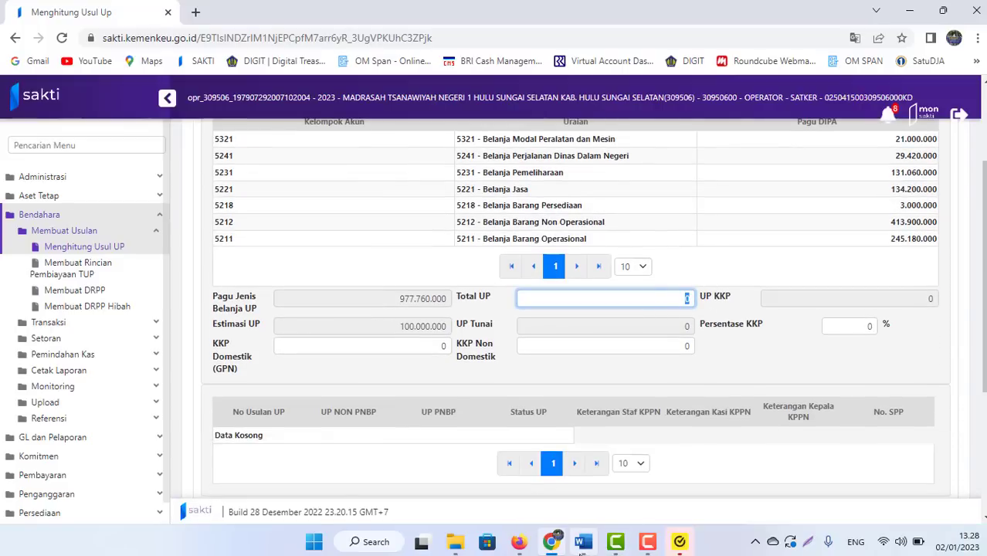
left_click(583, 542)
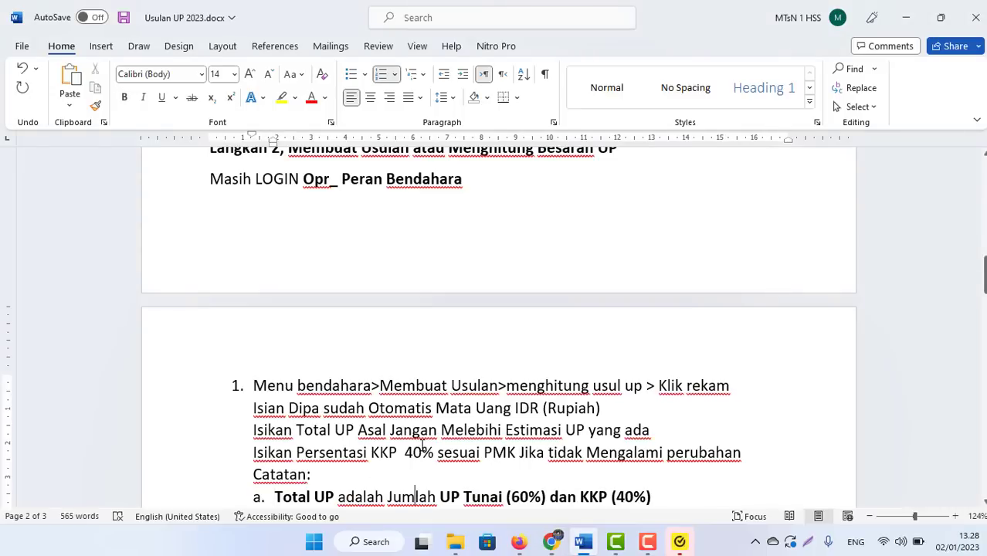
Step: Read the guide's Total UP notes a–d, including the 60% cash and 40% KKP split
scroll(422, 447, "down", 1)
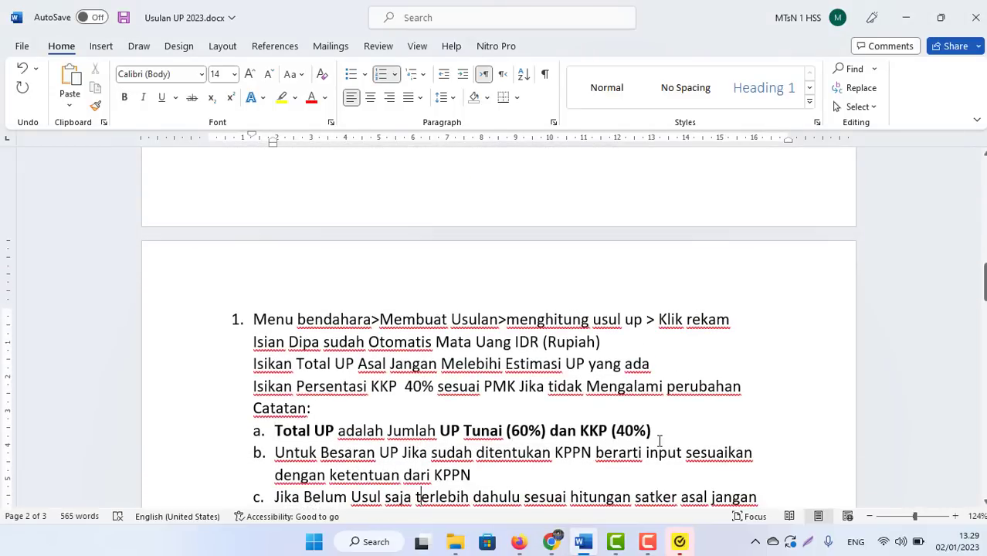
key("ctrl+b")
key("ctrl+b")
scroll(659, 440, "down", 1)
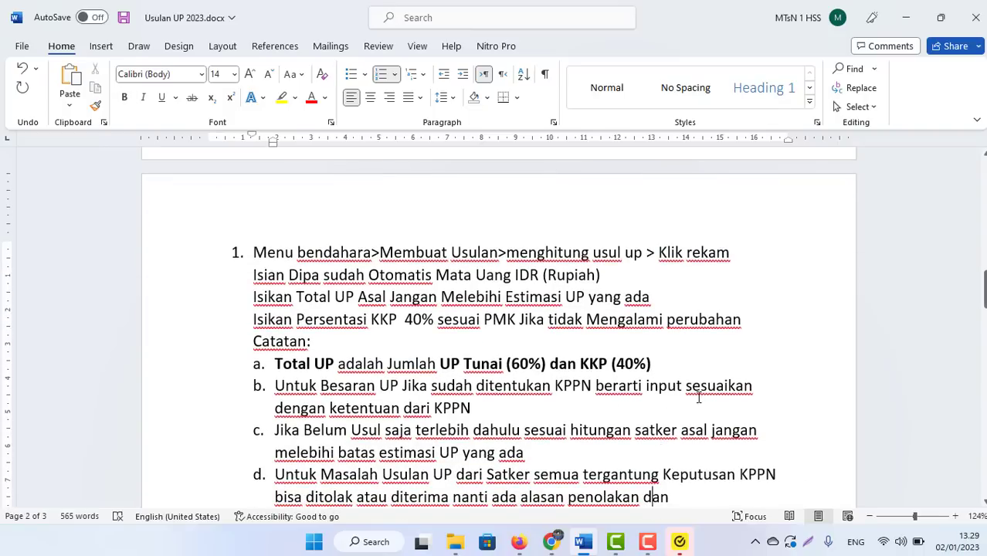
left_click_drag(472, 410, 285, 387)
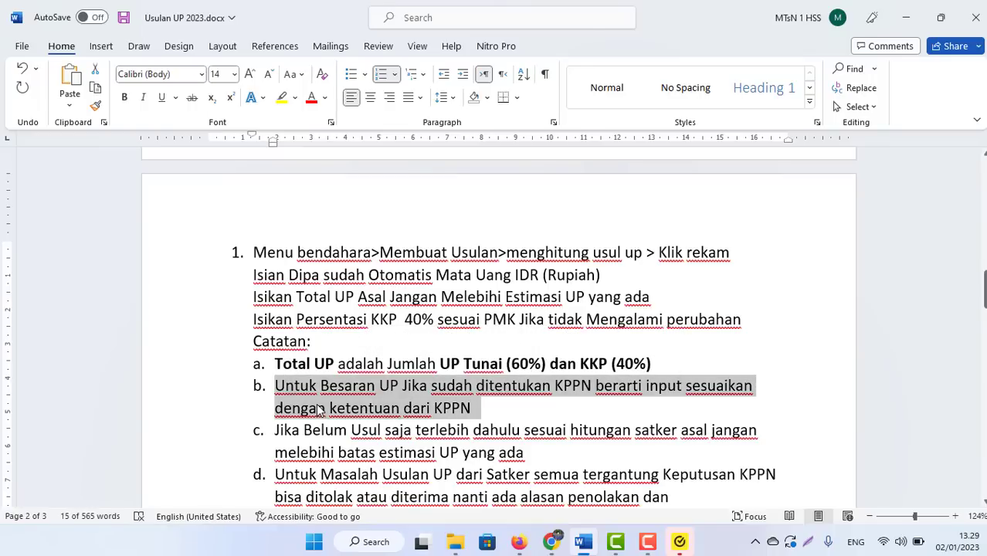
left_click(319, 409)
key("alt+Tab")
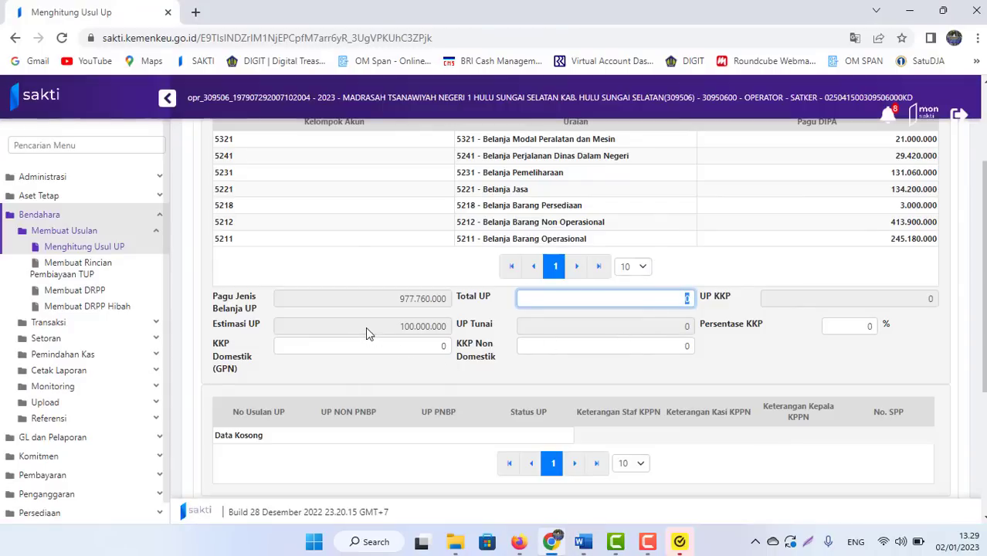
Step: Enter Total UP 60.000.000 and Persentase KKP 40 in the proposal form
left_click_drag(384, 320, 486, 329)
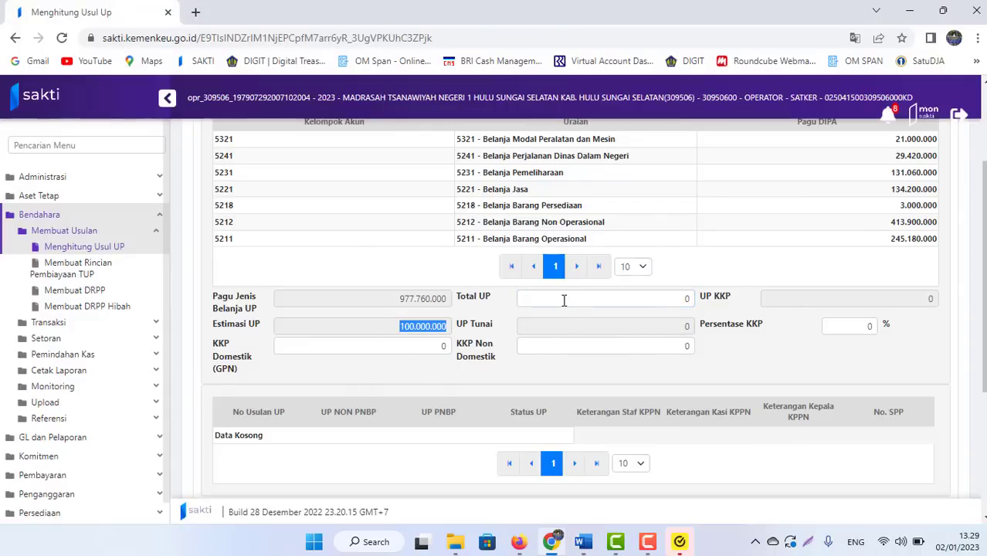
left_click(564, 300)
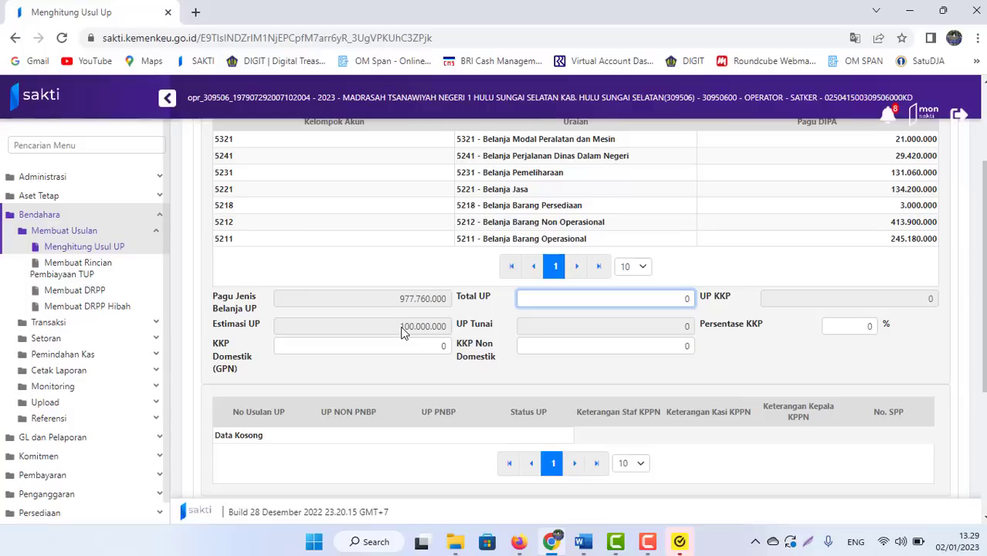
key("ctrl+a")
type("60.000.000")
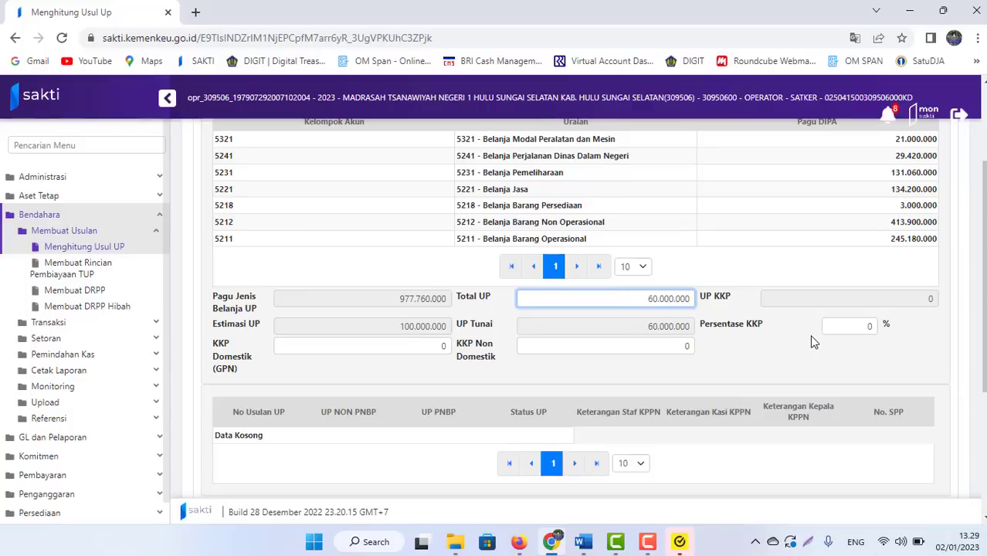
left_click(853, 328)
type("40")
left_click(800, 375)
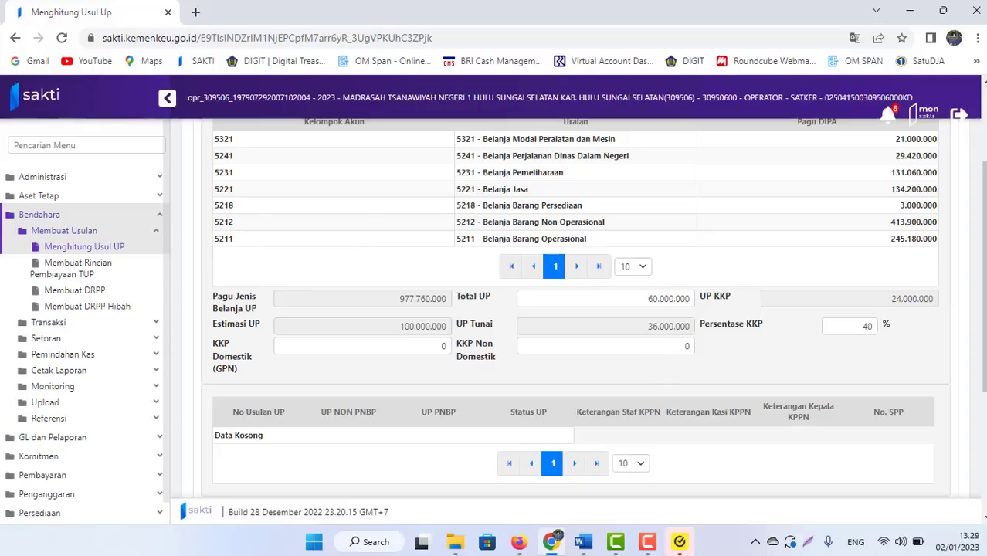
Step: Save and confirm the proposal, listing it with UP NON PNBP 36.000.000 and status Baru
scroll(834, 373, "down", 2)
scroll(834, 374, "up", 3)
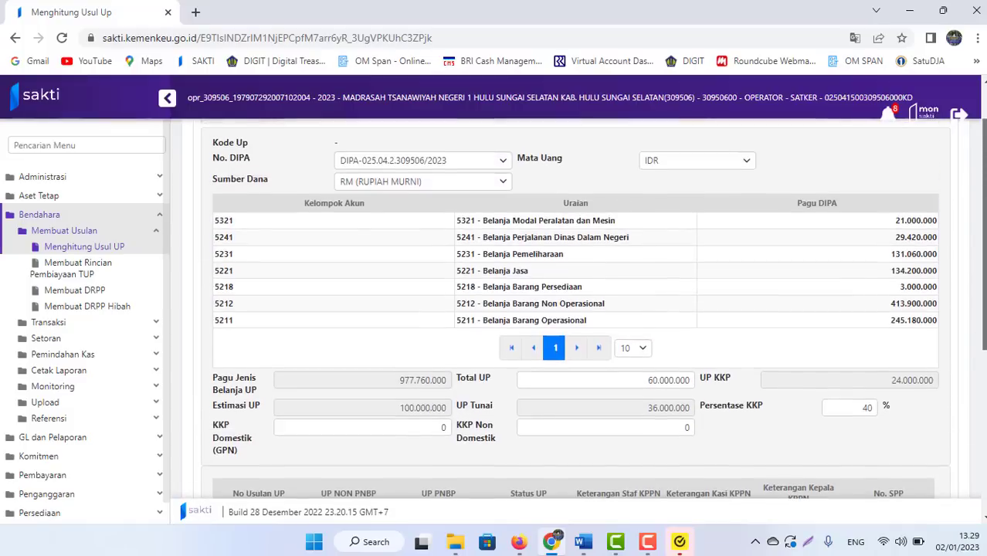
scroll(607, 404, "down", 5)
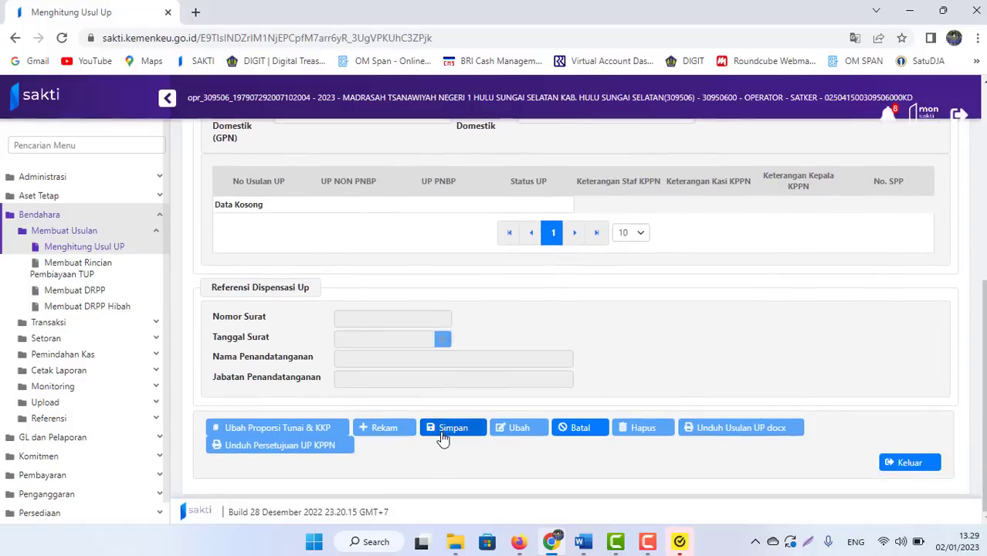
left_click(444, 432)
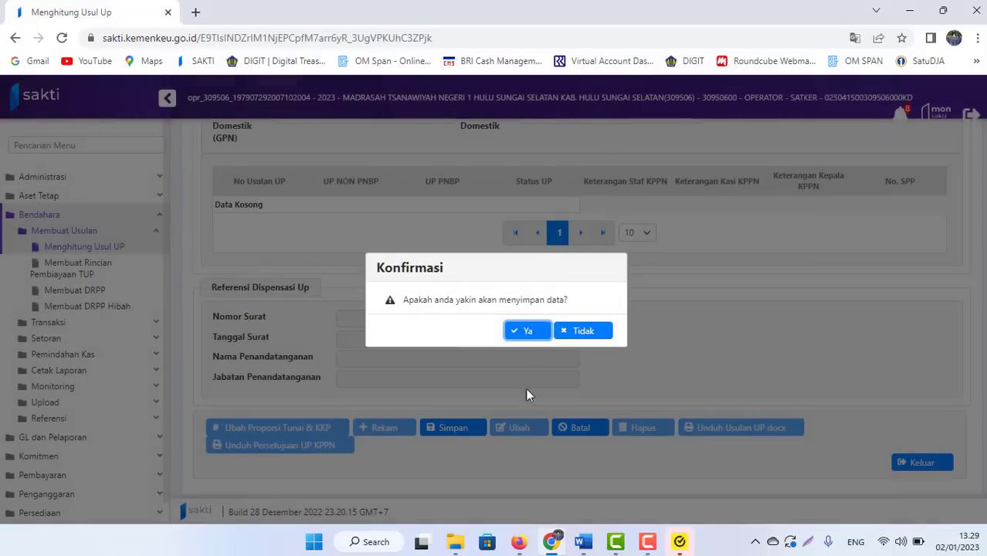
left_click(524, 332)
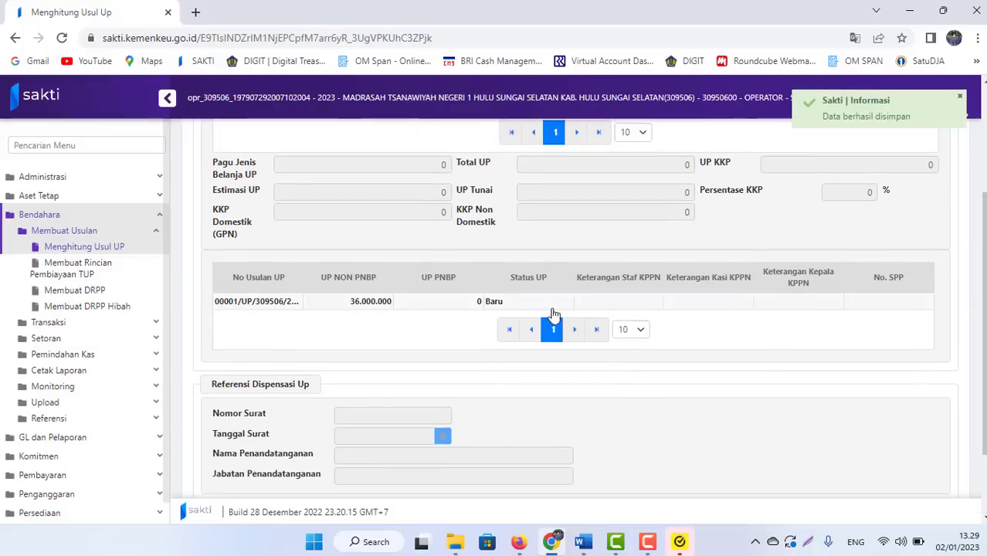
scroll(512, 311, "down", 3)
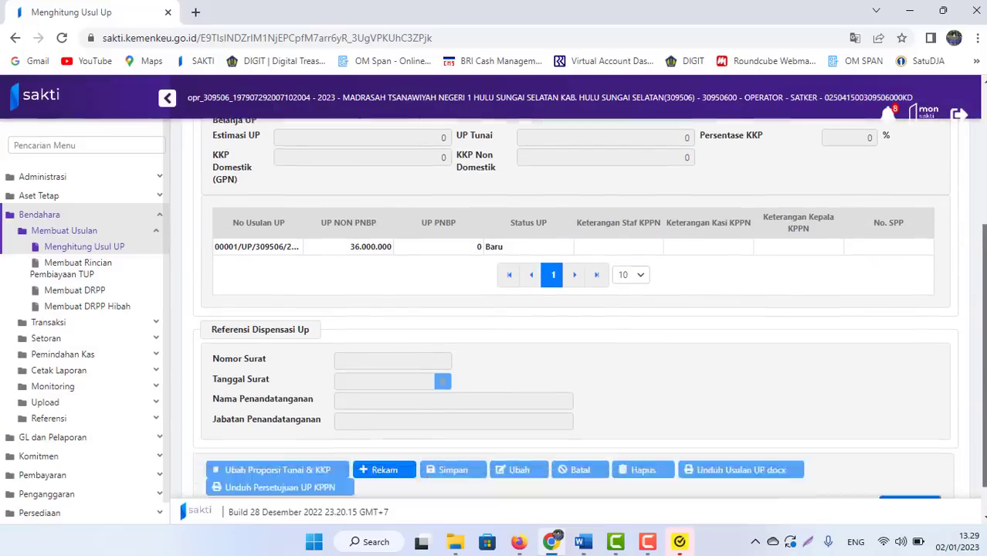
left_click(576, 543)
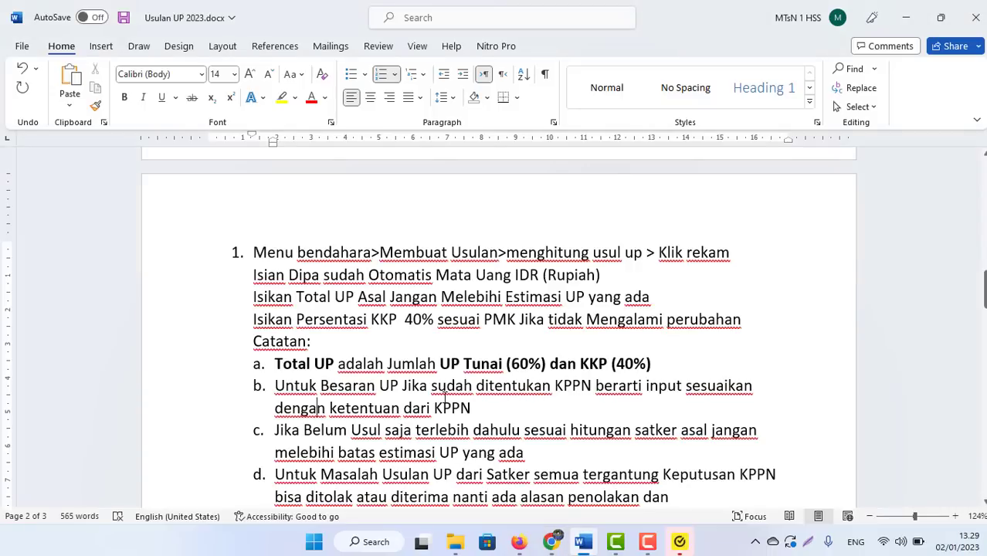
Step: Read the guide's steps 2–3 and Langkah 3 on saving and downloading the proposal
key("ctrl+End")
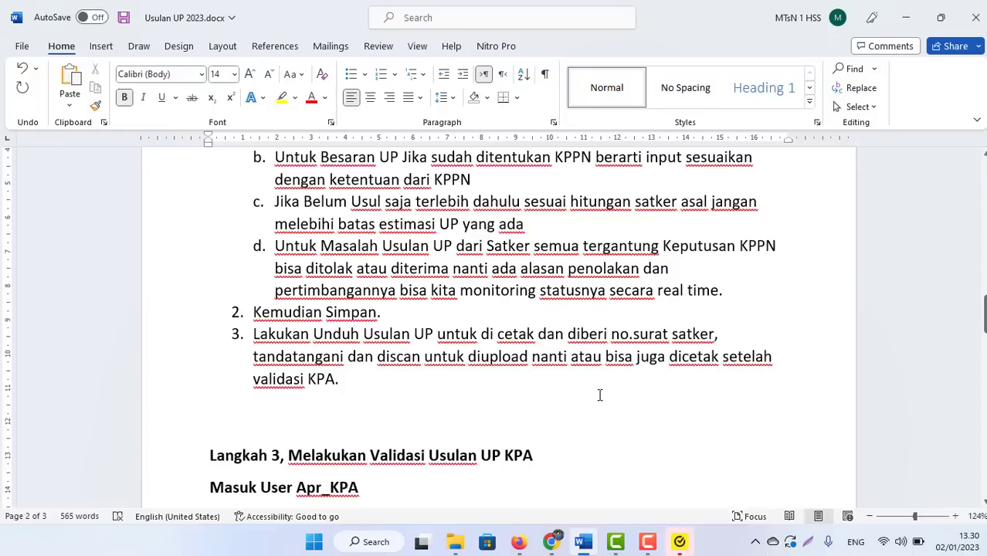
left_click(345, 380)
key("alt+Tab")
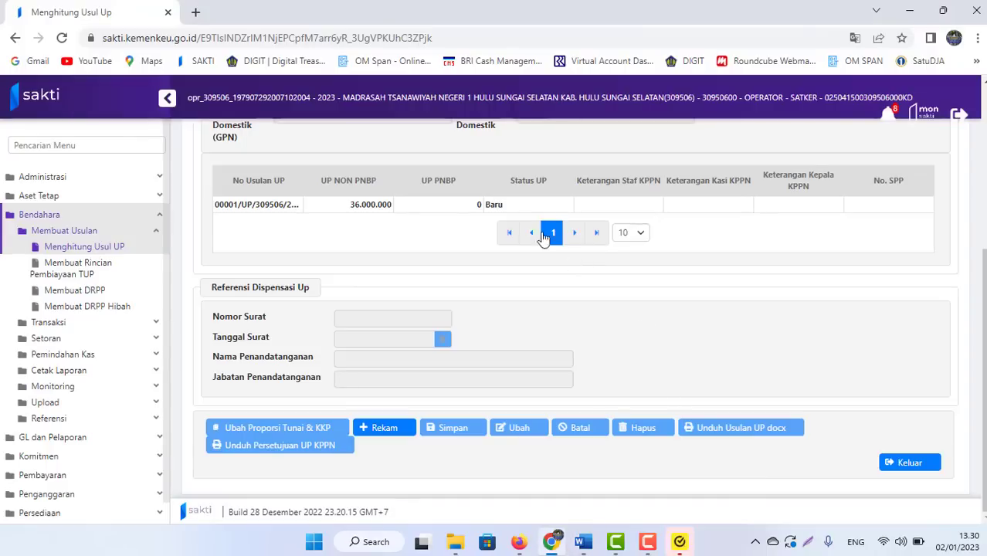
Step: Download the saved proposal as Permohonan Persetujuan Uang Persediaan 00001_UP_309506_2023.docx and show it in Downloads
left_click(491, 211)
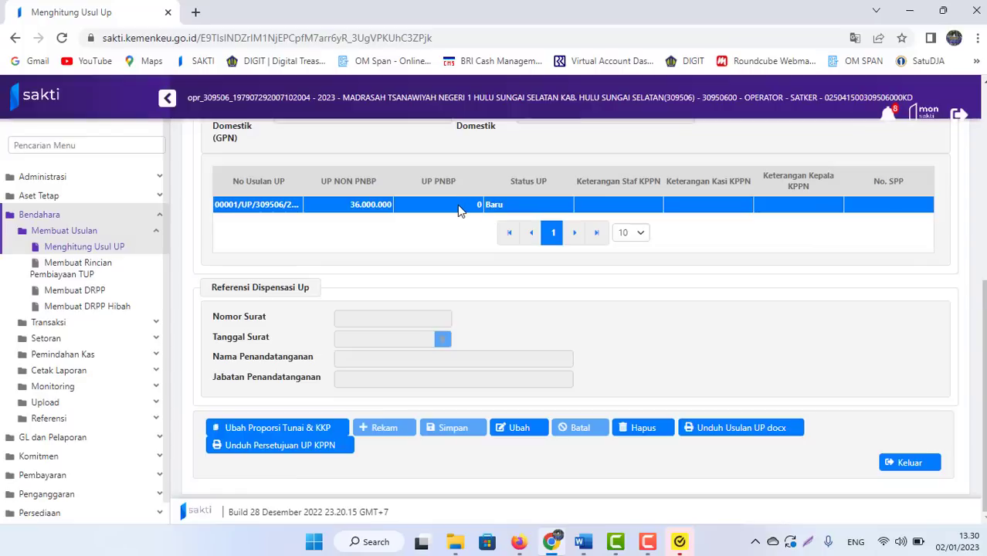
left_click(724, 431)
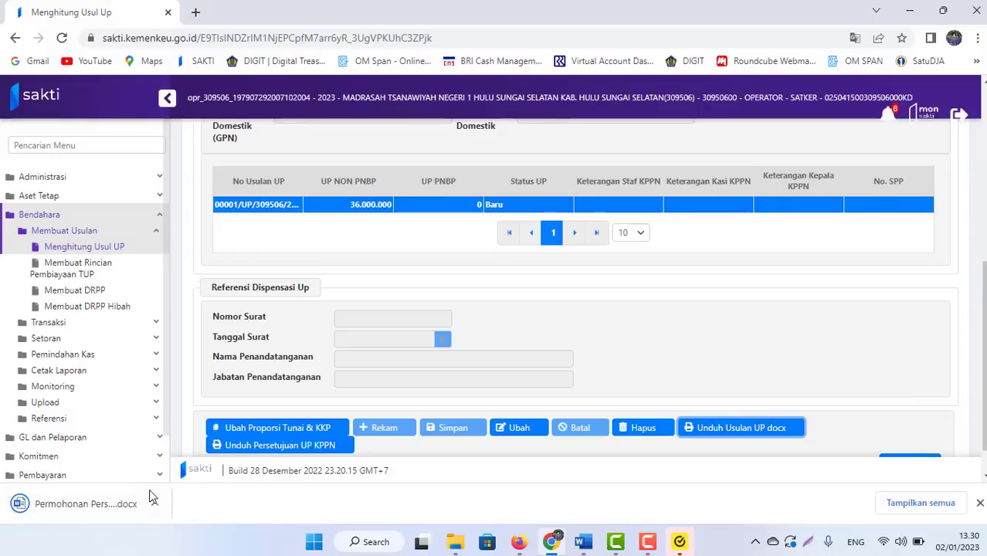
left_click(155, 503)
left_click(215, 451)
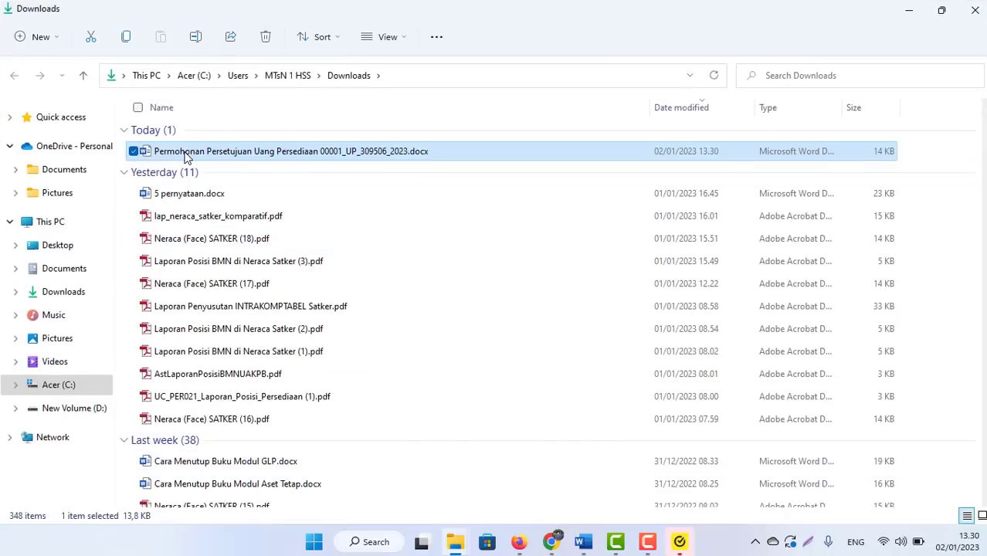
Step: Open the downloaded 00001_UP_309506_2023 request letter in Word, enable editing, review it and close it
double_click(186, 152)
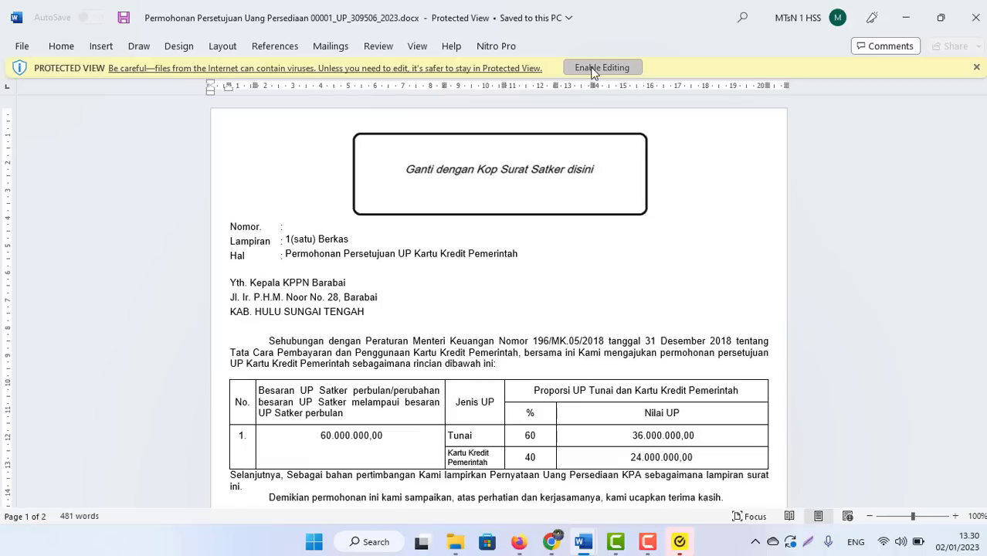
left_click(602, 68)
mouse_move(985, 159)
left_mouse_down()
mouse_move(985, 263)
mouse_move(985, 177)
left_mouse_up()
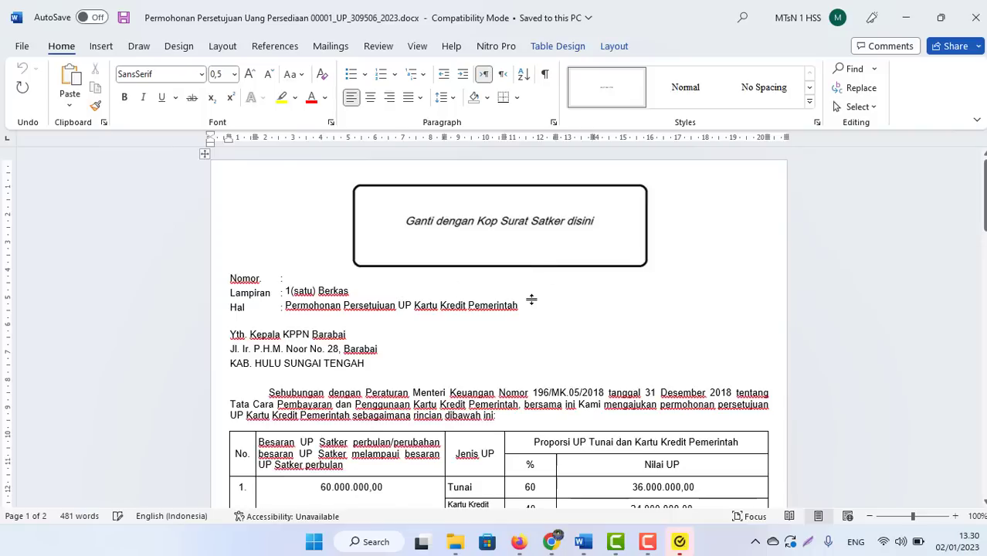
left_click(305, 282)
mouse_move(985, 191)
left_mouse_down()
mouse_move(985, 440)
mouse_move(985, 158)
left_mouse_up()
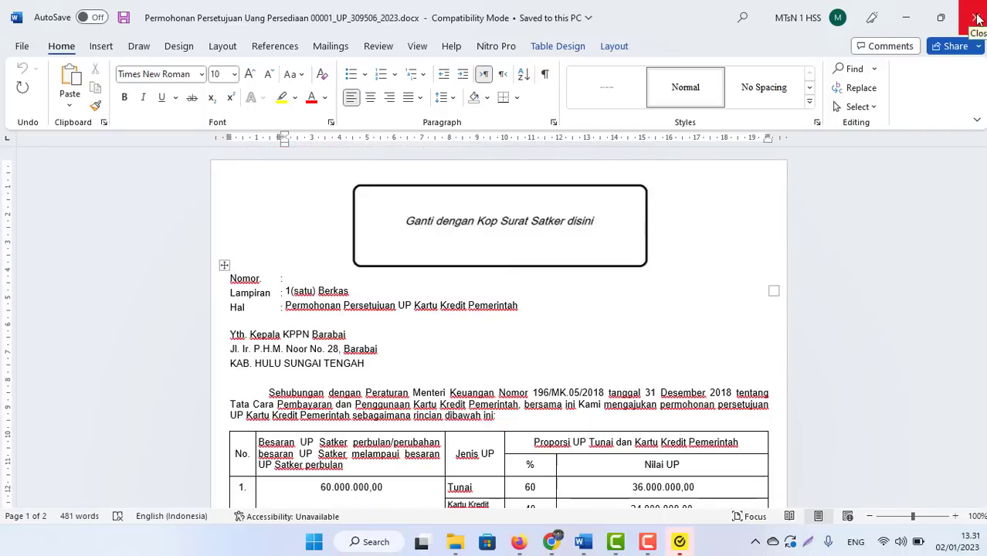
left_click(977, 20)
Step: Paste the numbered KPA validation steps under Masuk User Apr_KPA in the guide's Langkah 3
key("ctrl+End")
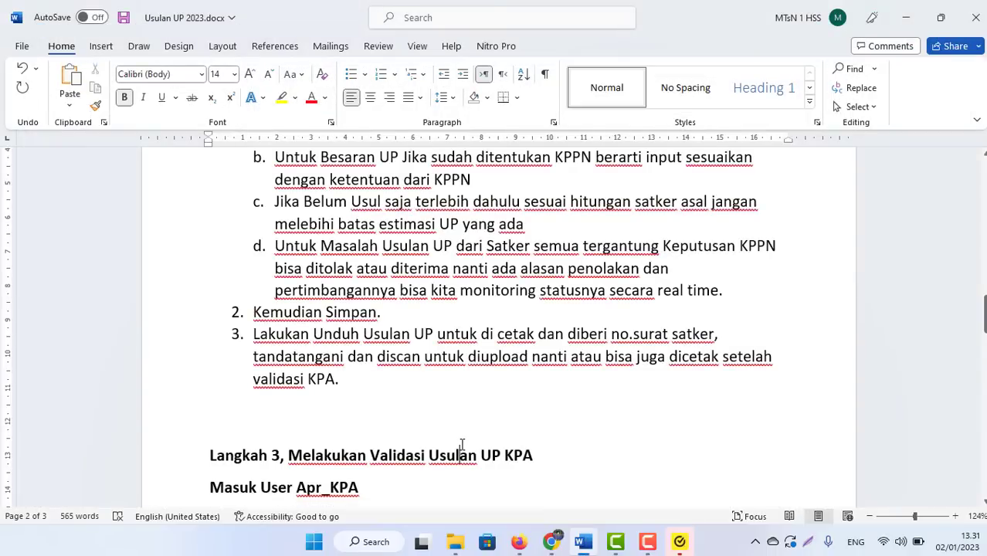
type("Menu Bendahara > Validasi >  Validasi Usulan UP KPA Pilih Usulan UP yang sudah dibuat/rekam Sebelumnya dari Bendahara Isi No. Surat Usulan UP dan Tanggal (Surat Satker) Klik Validasi Beri Keterangan Kalimatnya Sesuai Redaksi Satker  Masing2. Contoh: Divalidasi oleh KPA")
key("Down")
key("Down")
key("Down")
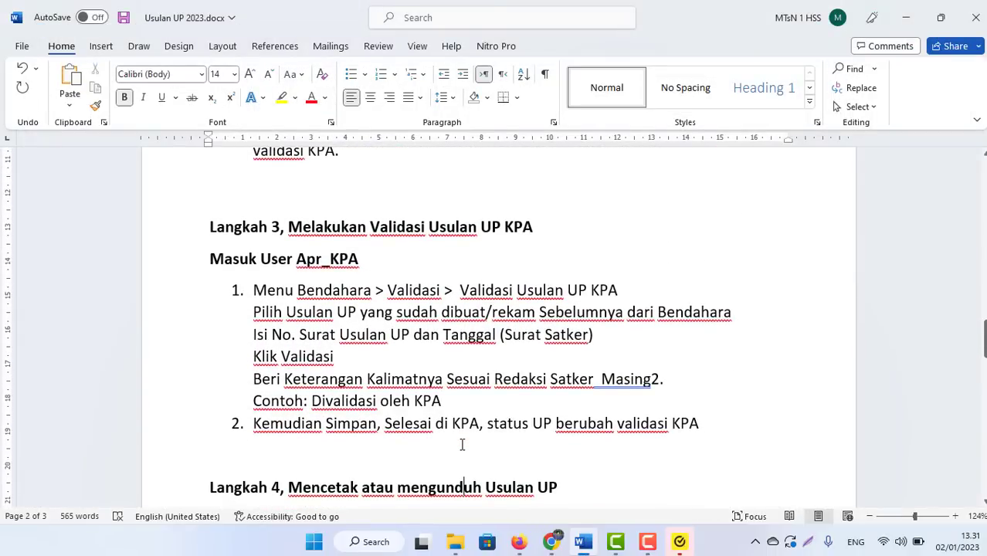
key("Up")
key("Up")
key("Up")
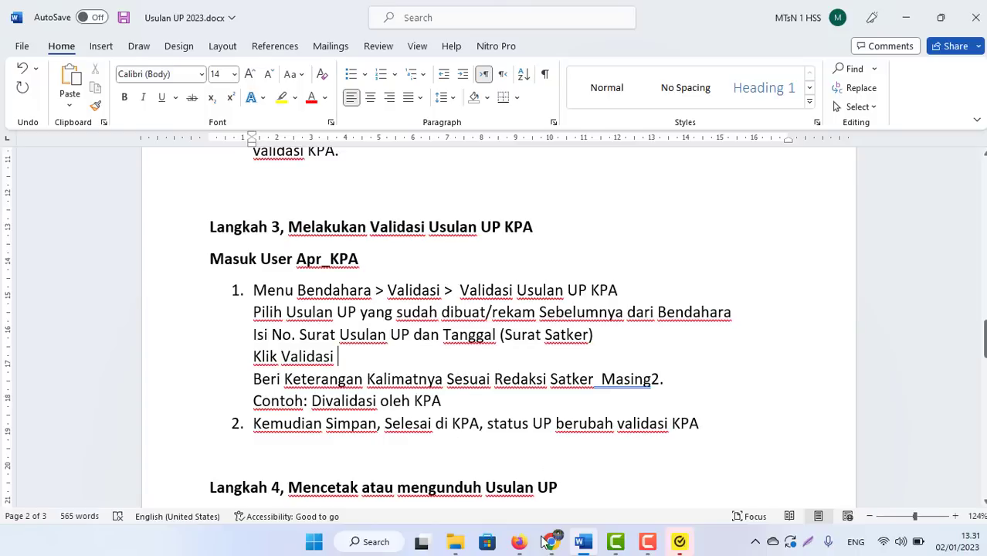
left_click(551, 541)
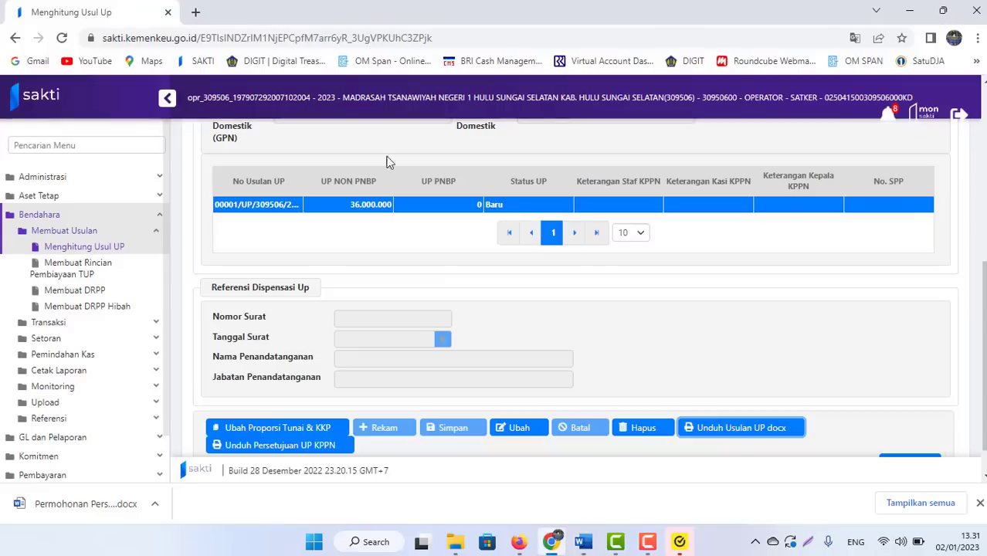
Step: In a new tab, sign in to sakti.kemenkeu.go.id with the saved apr_ approval-user login
left_click(196, 13)
type("s")
key("Return")
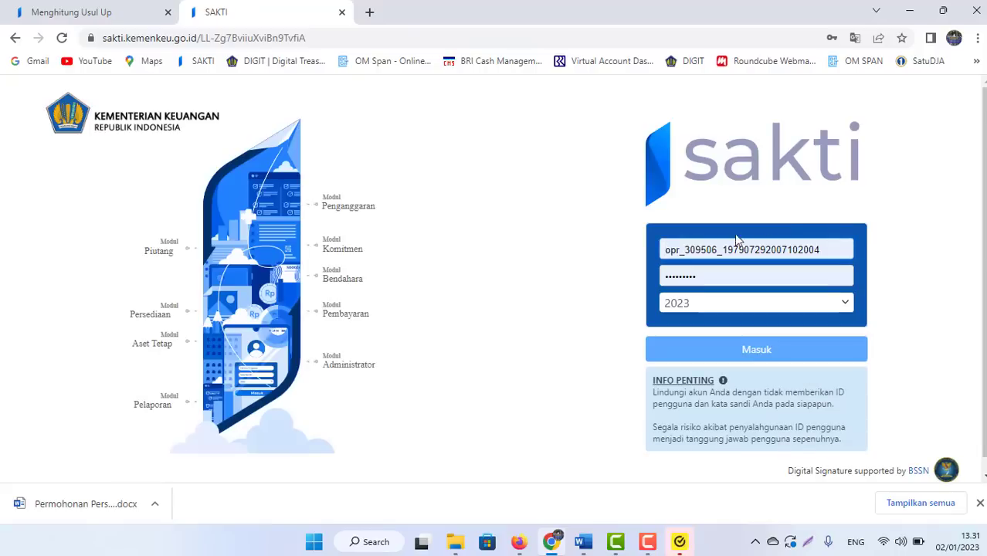
left_click(686, 249)
key("shift+End")
key("BackSpace")
key("BackSpace")
key("BackSpace")
key("BackSpace")
type("ap")
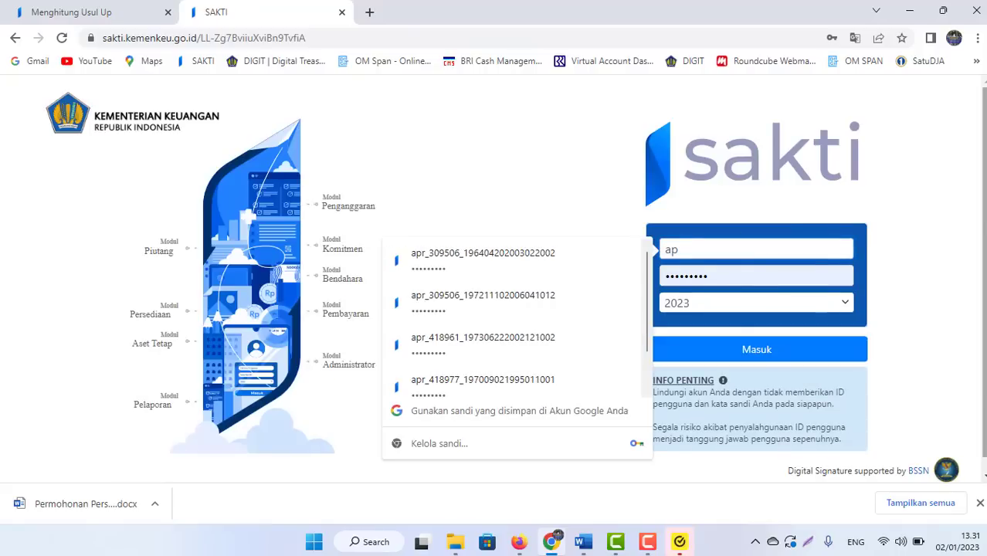
left_click(476, 259)
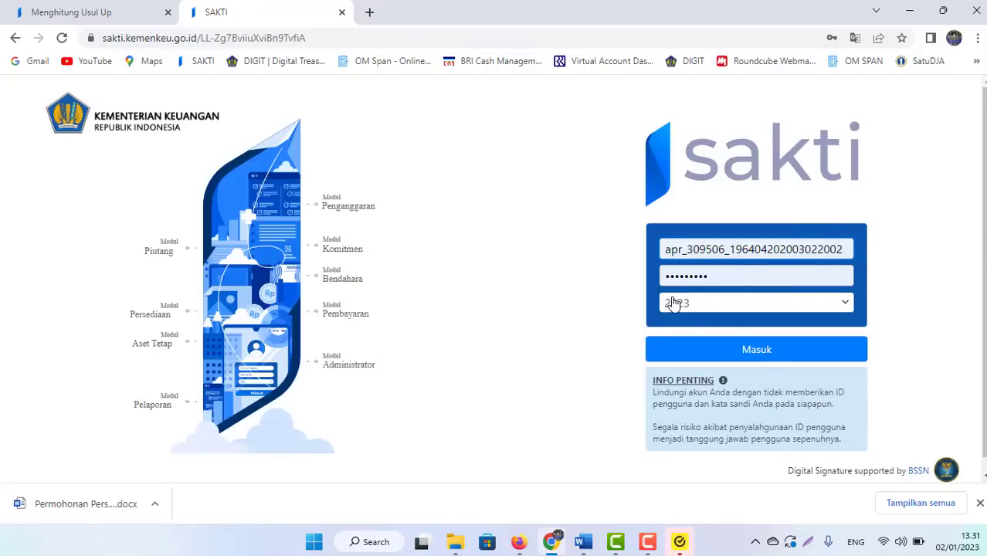
left_click(758, 350)
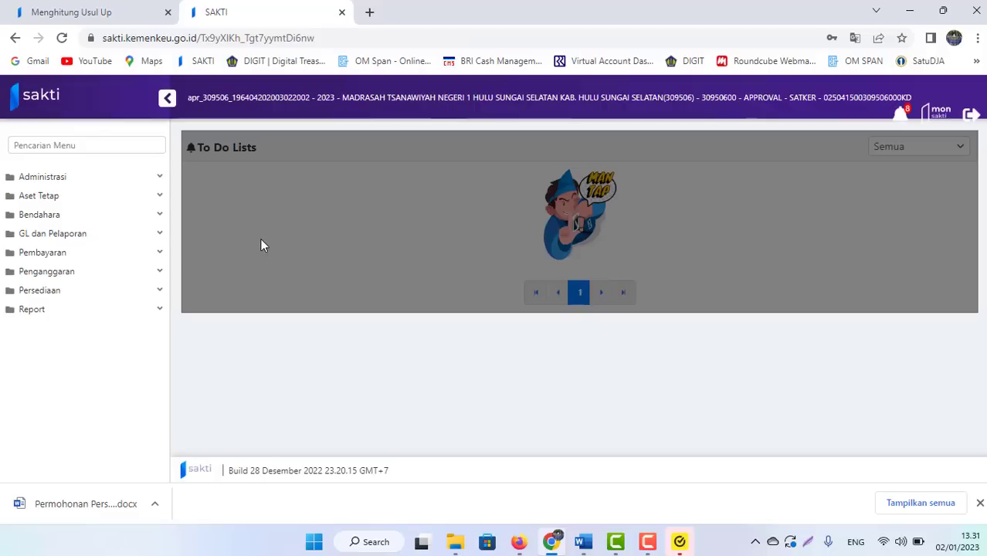
Step: Go to Bendahara > Validasi > Validasi Usulan UP KPA to list the proposal
left_click(585, 543)
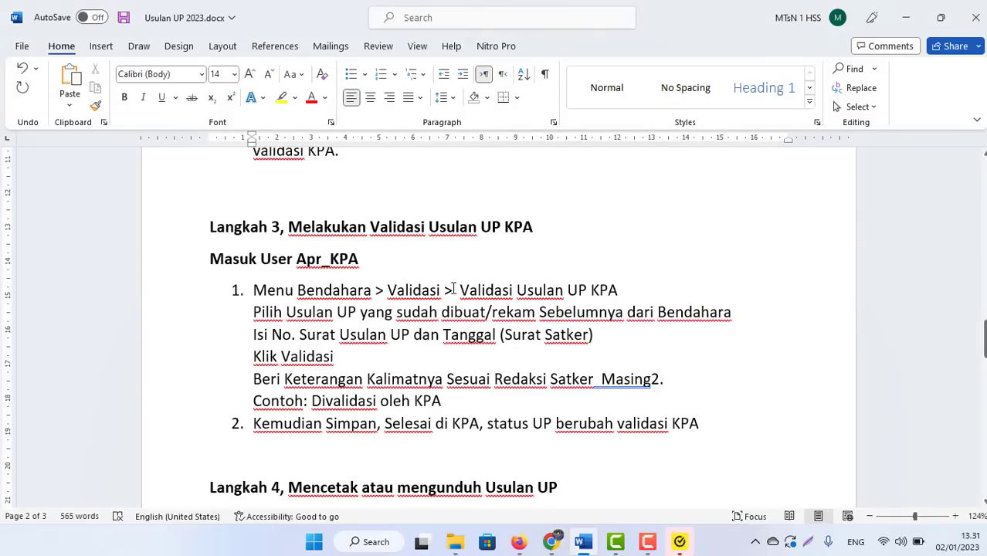
key("alt+Tab")
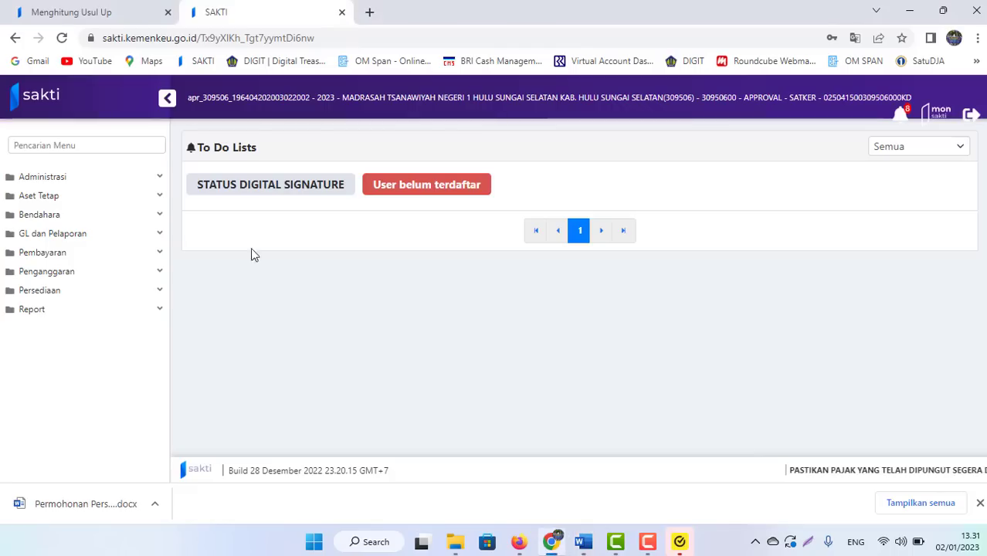
left_click(69, 218)
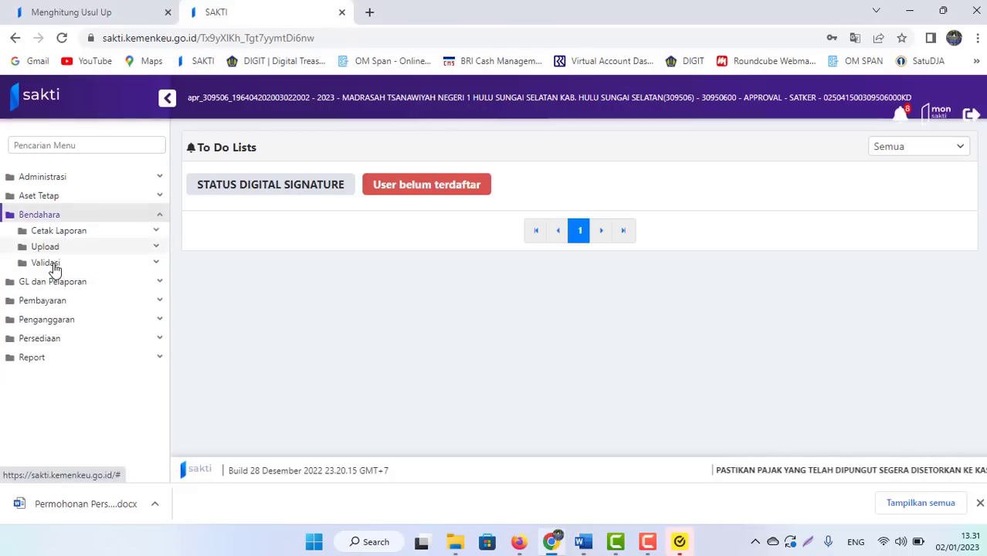
left_click(53, 266)
left_click(78, 282)
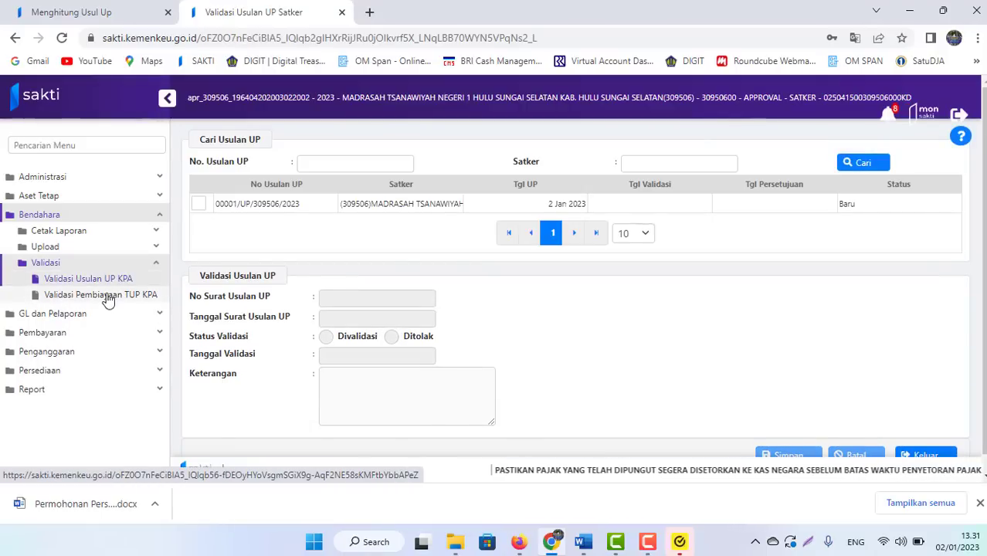
Step: Select proposal 00001/UP/309506/2023, mark it Divalidasi and enter letter number 0001/MTs
left_click(200, 204)
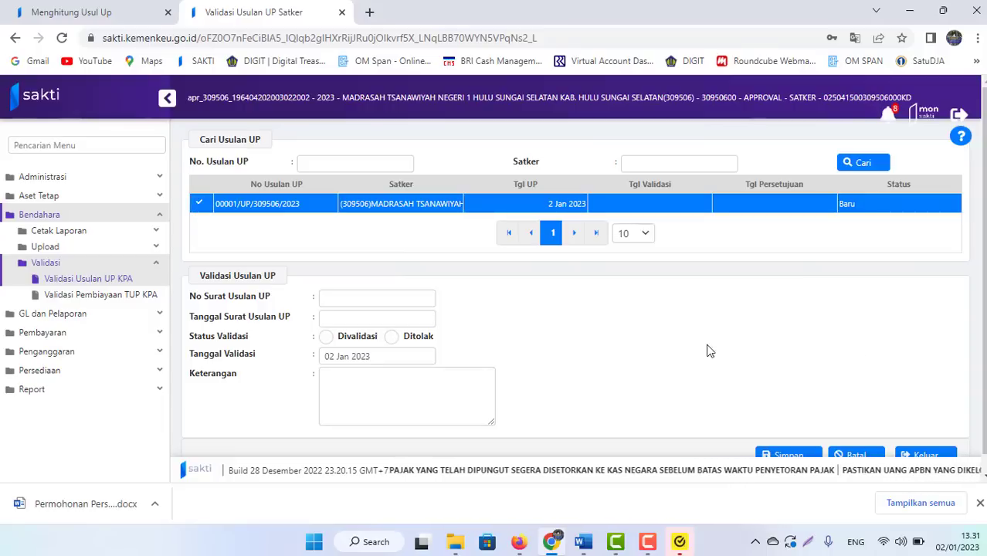
left_click(327, 339)
left_click(344, 296)
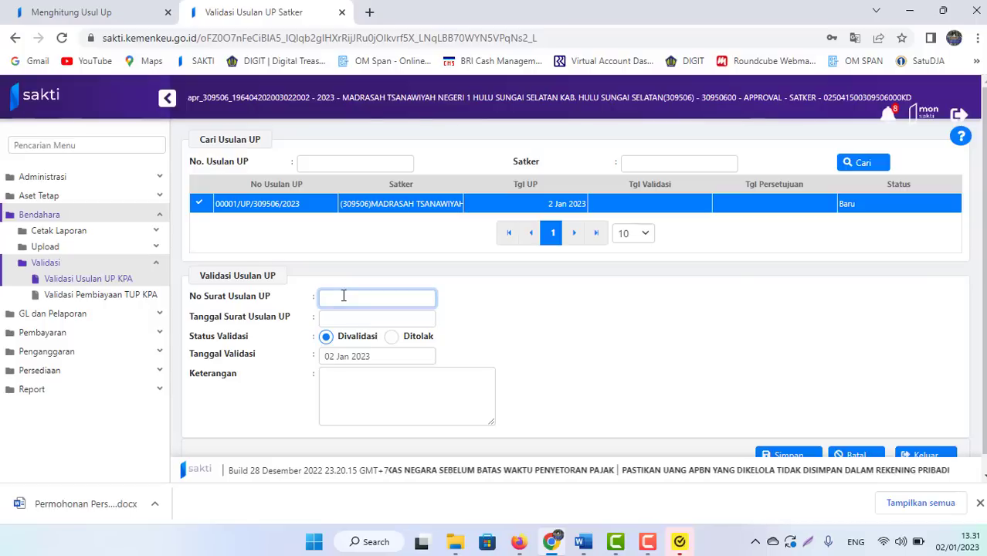
type("0001/MTs")
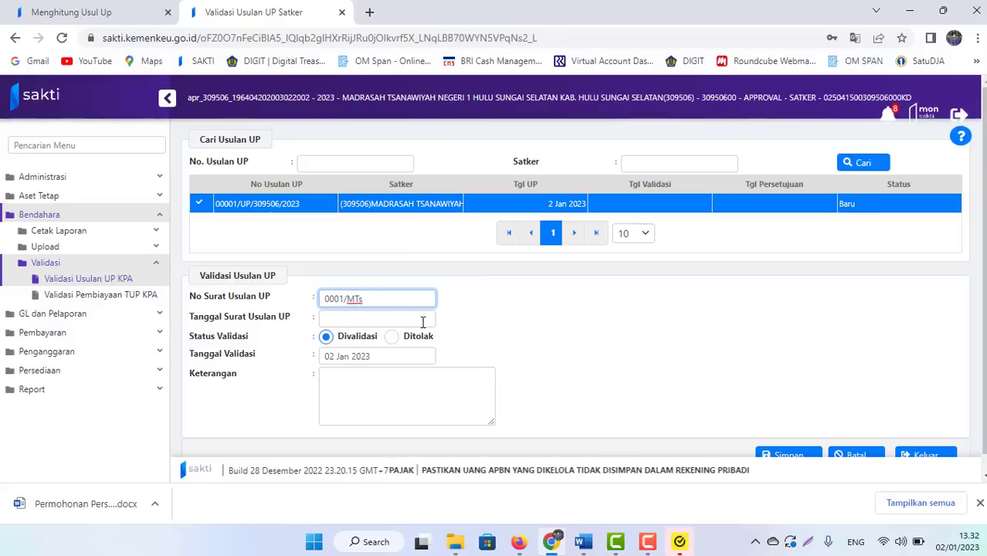
left_click(366, 319)
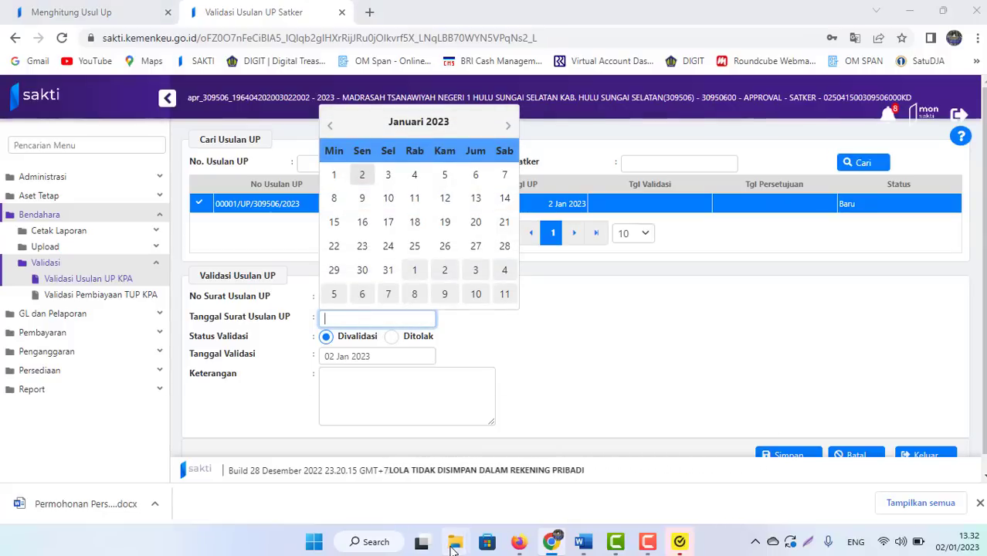
left_click(455, 540)
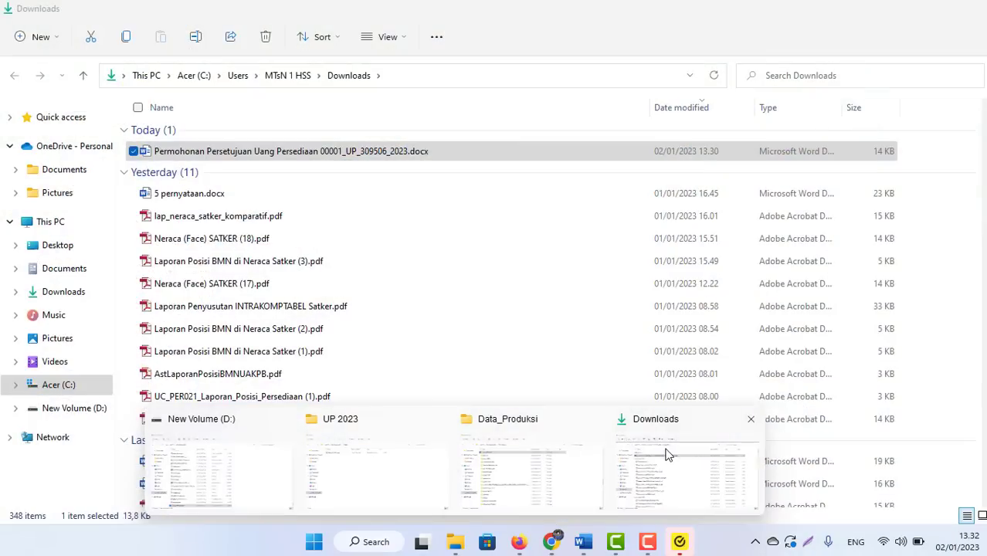
Step: Reopen the downloaded request letter from the Downloads folder in Word, then return to the SAKTI form
left_click(665, 452)
double_click(230, 154)
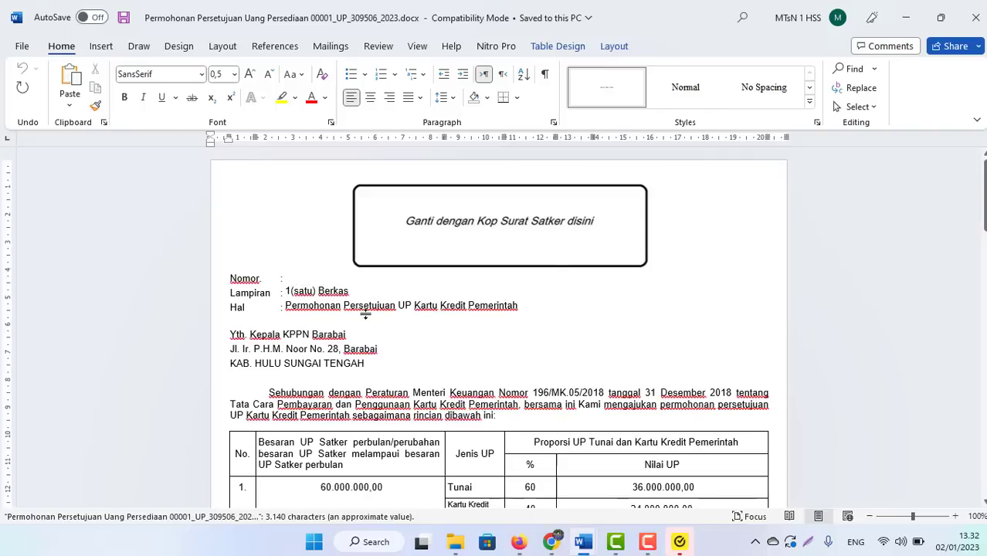
key("alt+Tab")
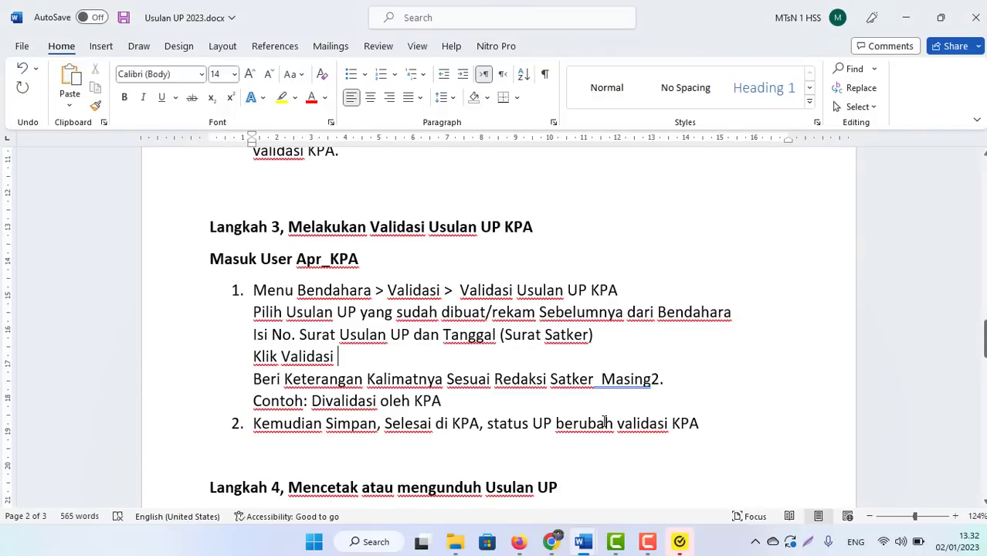
mouse_move(583, 545)
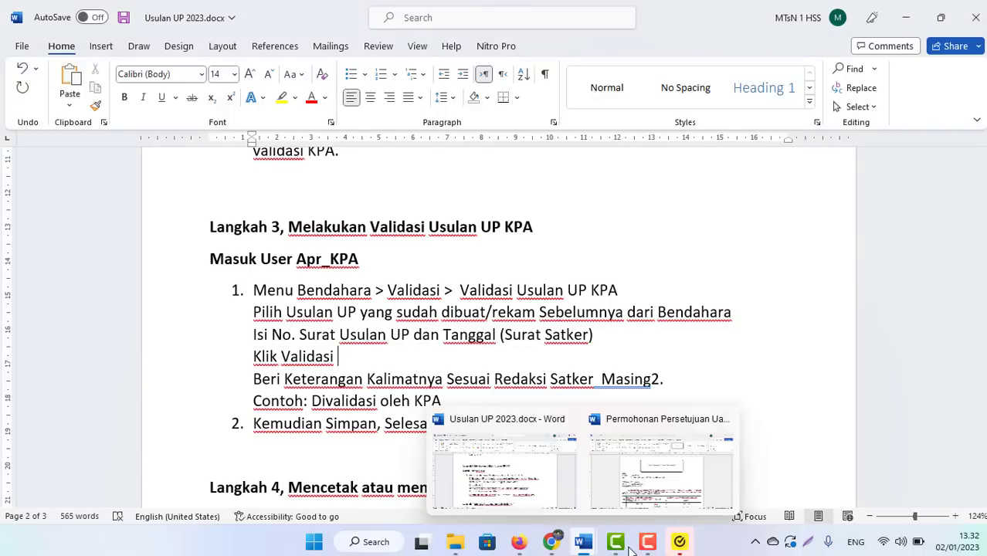
left_click(555, 544)
left_click(374, 385)
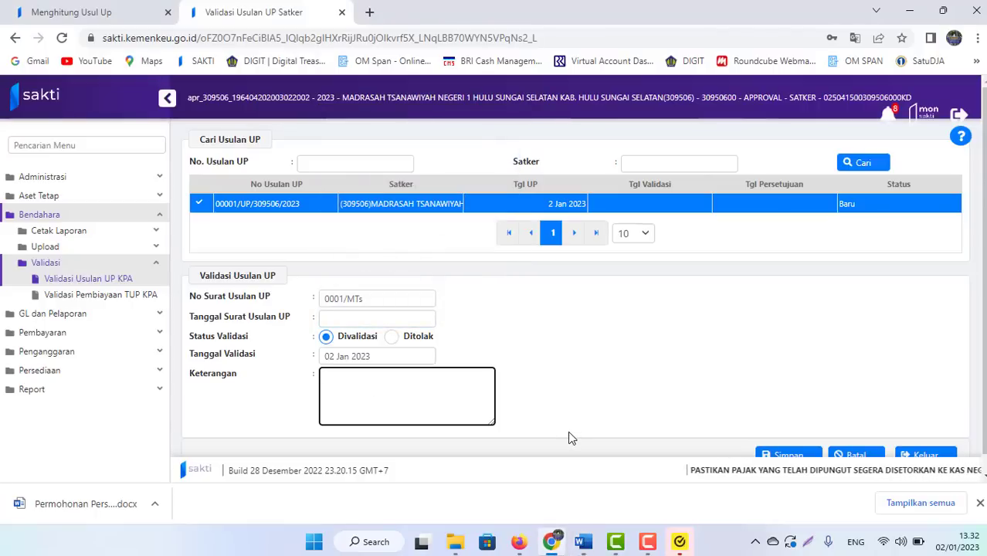
Step: Set the letter date to 2 January 2023 and type the remark 'Divalidasi KPA'
left_click(346, 323)
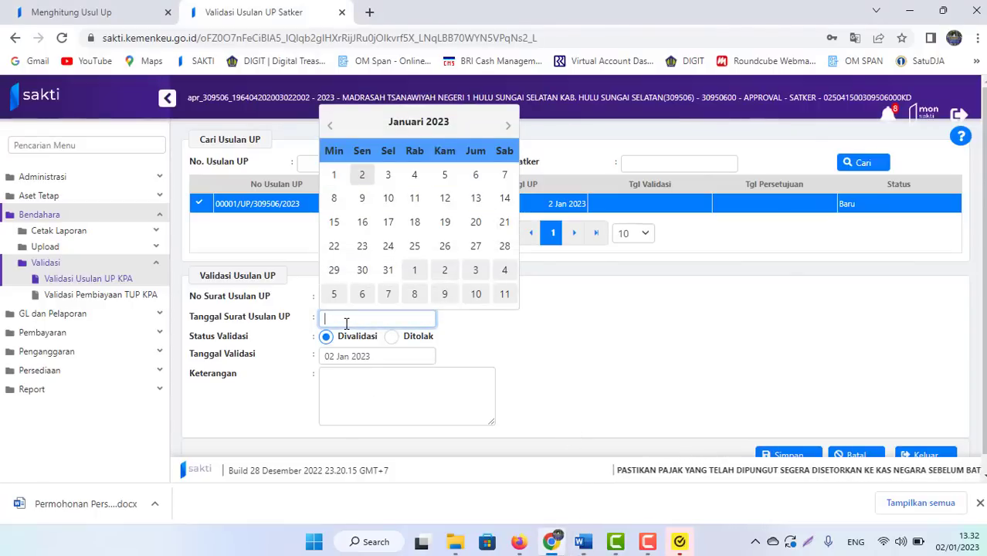
left_click(363, 175)
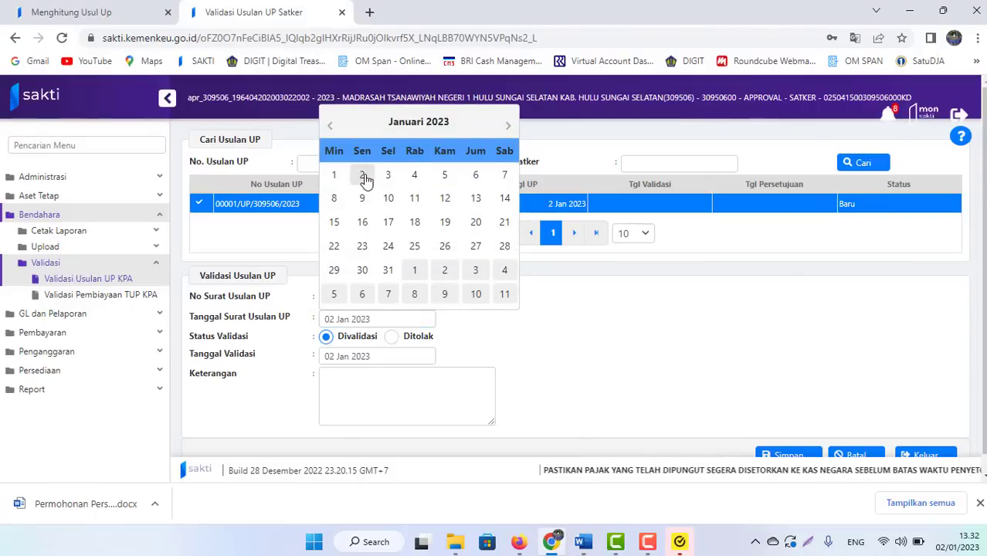
left_click(363, 380)
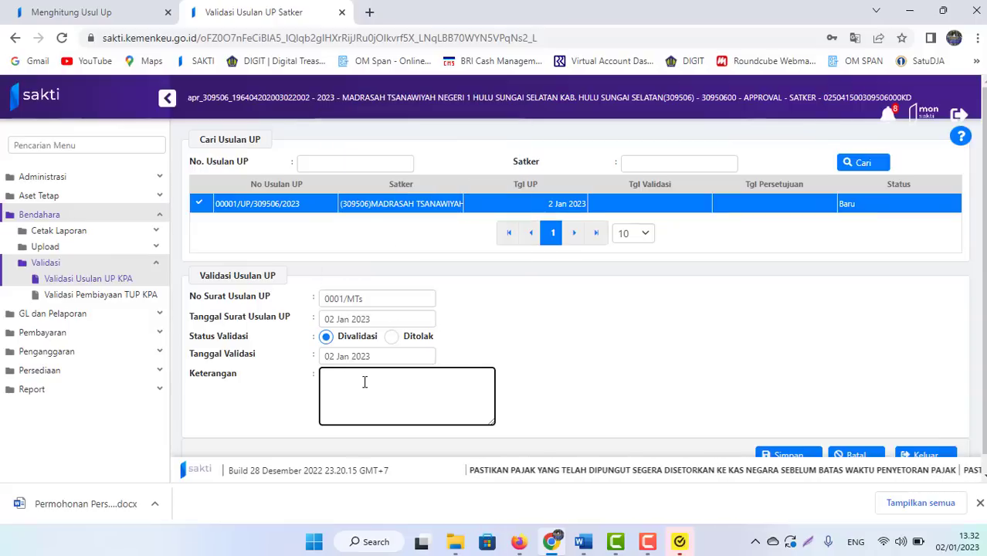
type("Divalidas")
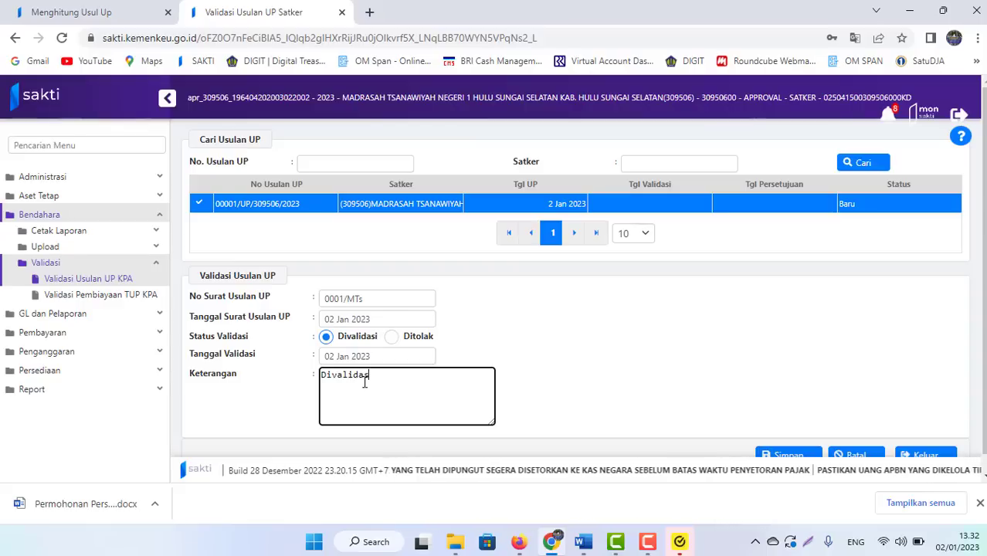
type("i KPA")
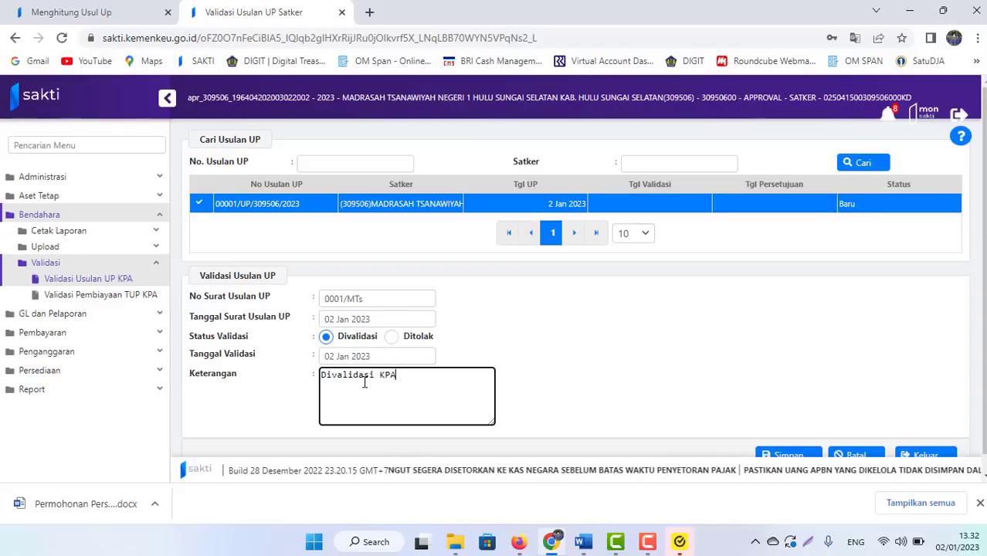
Step: Replace the remark with 'Divalidasi oleh KPA' copied from the Word guide's example
mouse_move(585, 538)
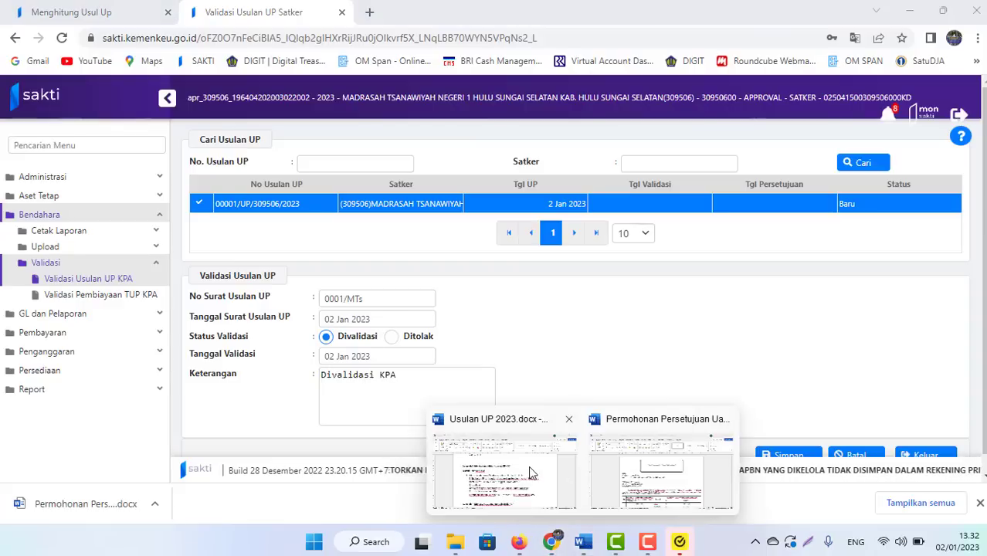
left_click(448, 447)
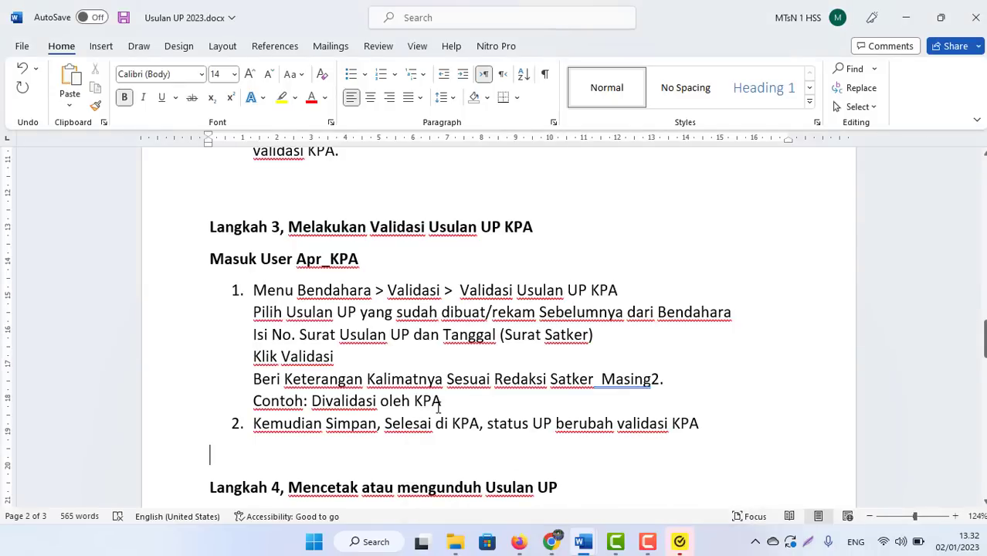
left_click_drag(450, 401, 313, 402)
key("ctrl+c")
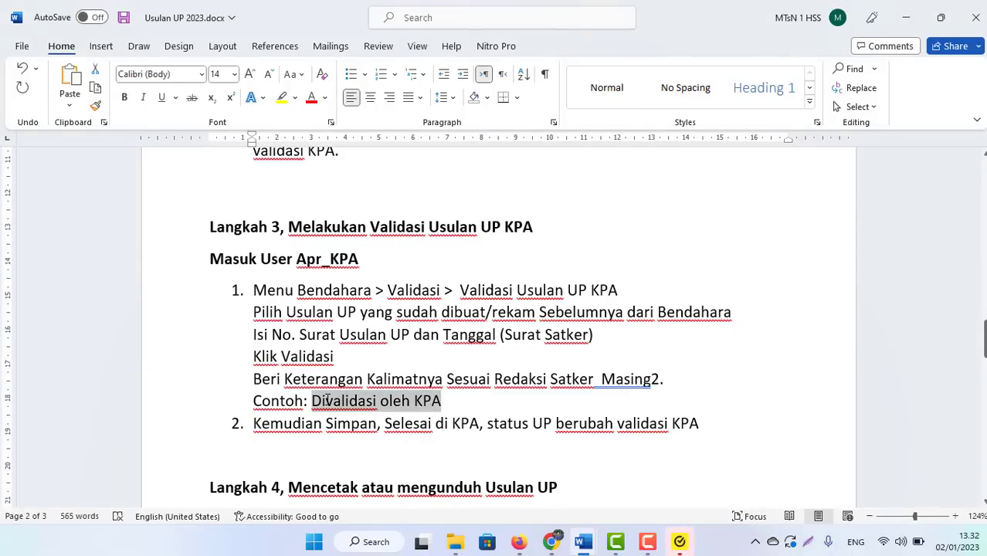
key("alt+Tab")
left_click_drag(399, 387, 196, 370)
key("ctrl+v")
key("alt+Tab")
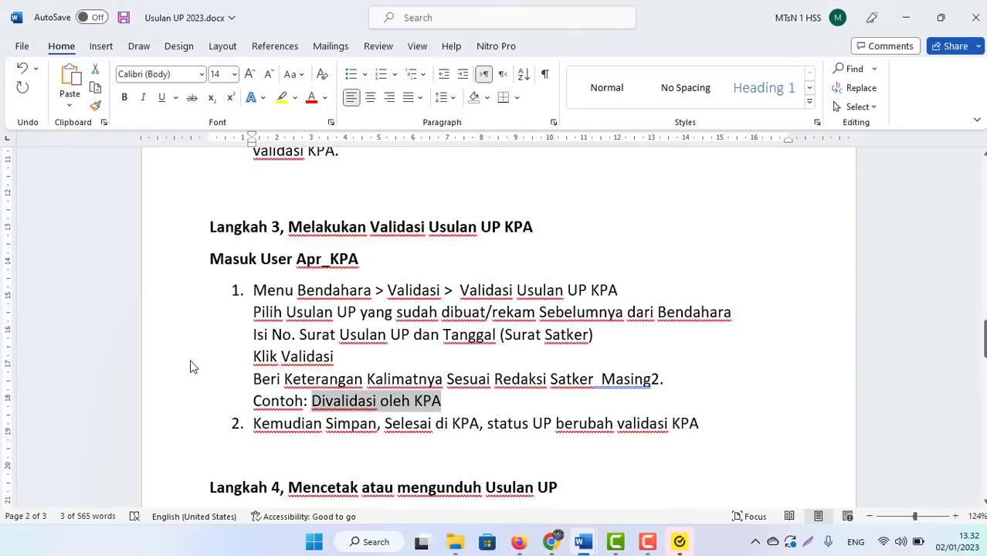
key("alt+Tab")
scroll(844, 459, "down", 1)
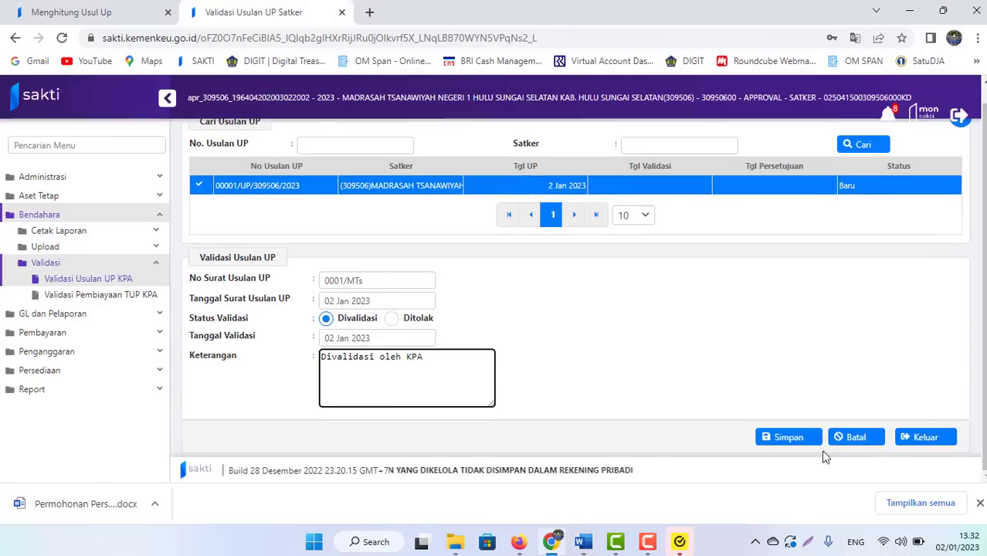
Step: Save the UP validation, confirm with Ya, and dismiss the downloads notice
left_click(780, 437)
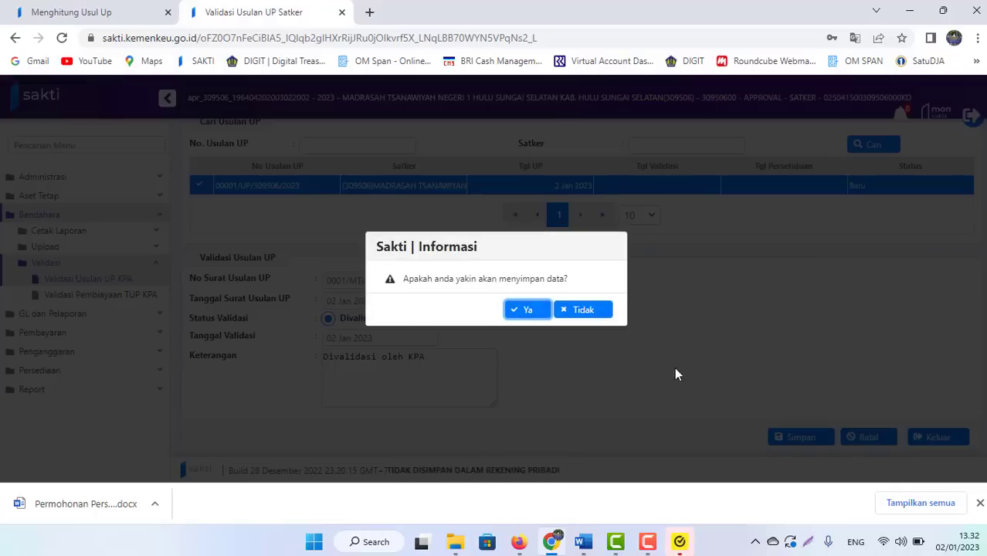
left_click(519, 310)
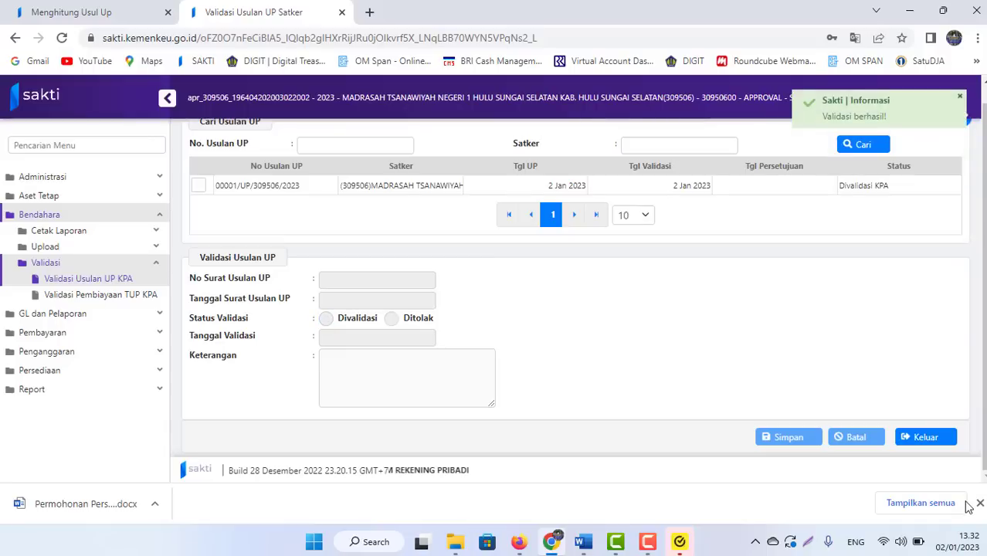
left_click(979, 503)
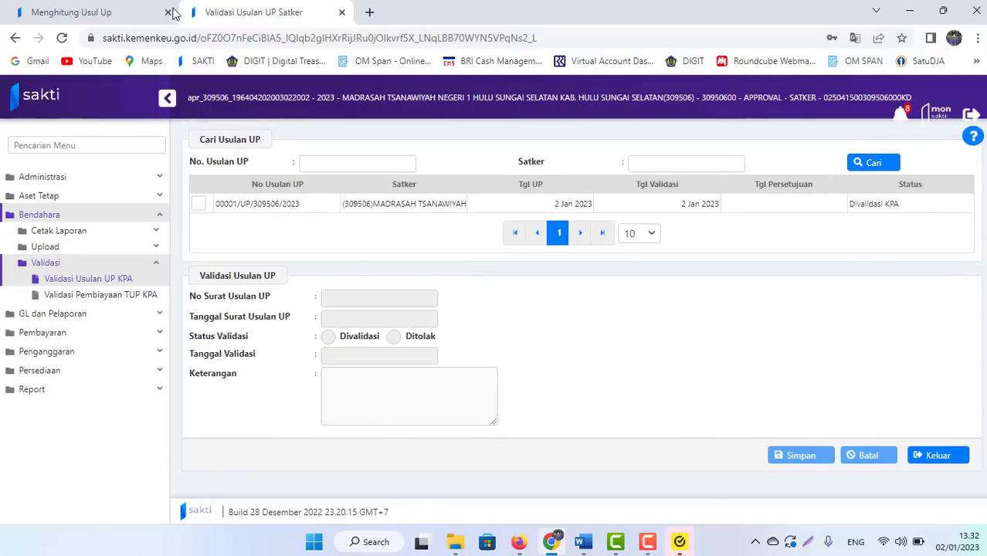
Step: Review the Langkah 4 download instructions in the Usulan UP 2023 guide
left_click(583, 542)
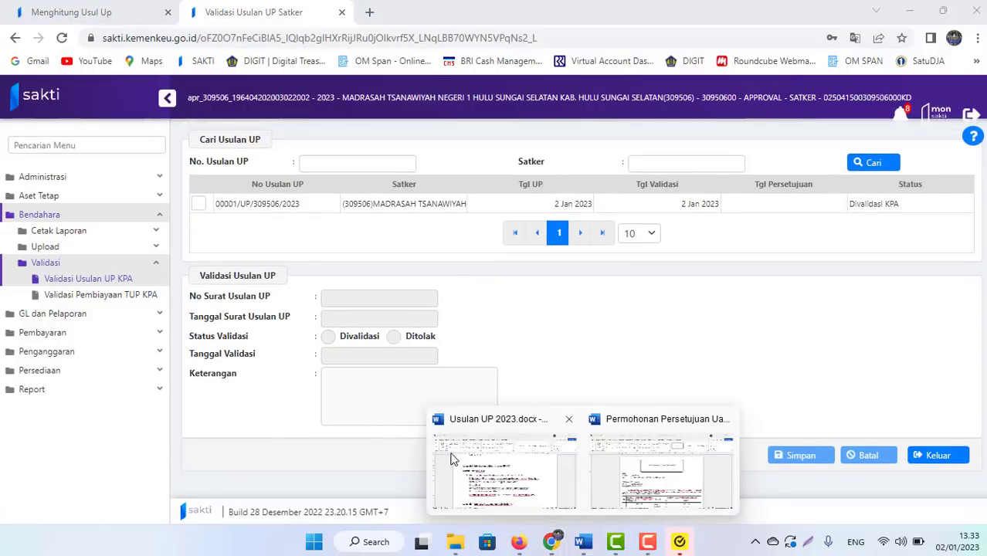
left_click(503, 472)
left_click(432, 438)
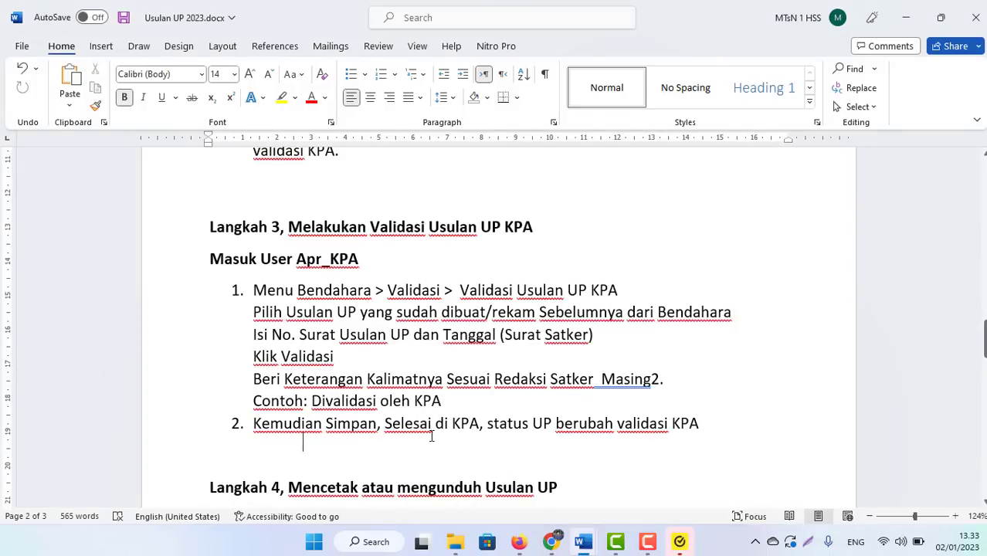
scroll(431, 437, "down", 5)
left_click(432, 437)
key("Up")
key("Up")
key("Up")
key("Up")
scroll(432, 436, "up", 3)
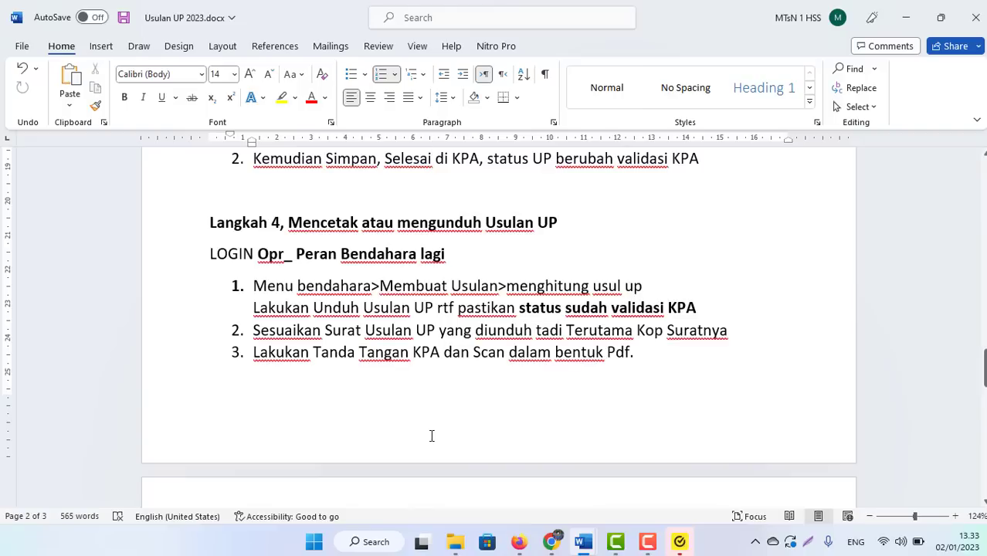
key("Down")
key("Down")
key("Down")
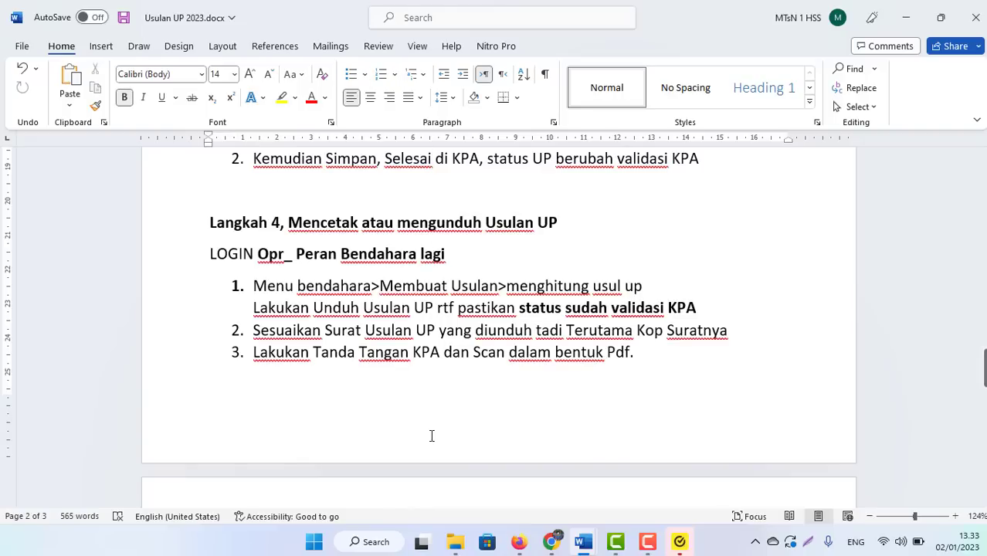
Step: Reload the operator's Menghitung Usul Up page and check the 36.000.000 proposal reads Divalidasi KPA
left_click(550, 542)
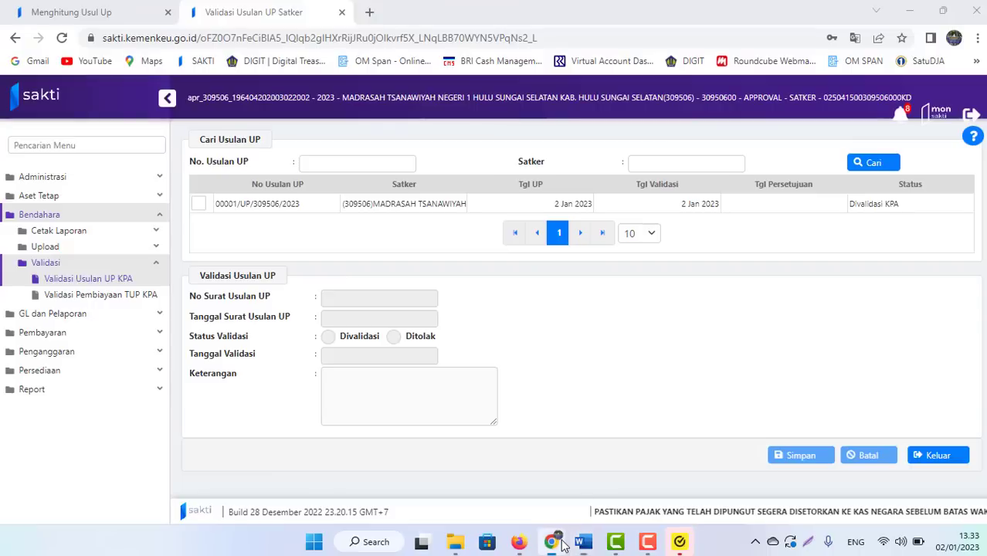
left_click(39, 13)
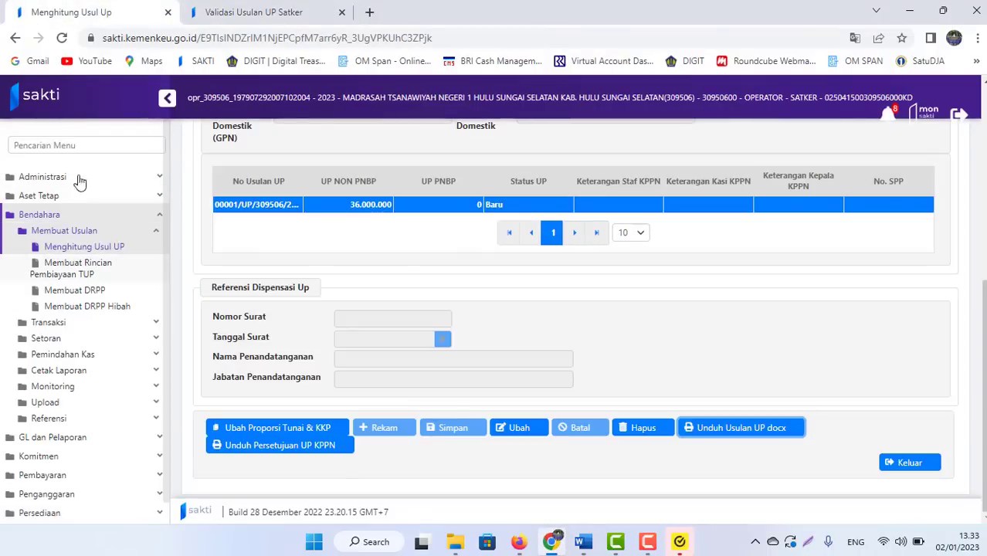
left_click(65, 39)
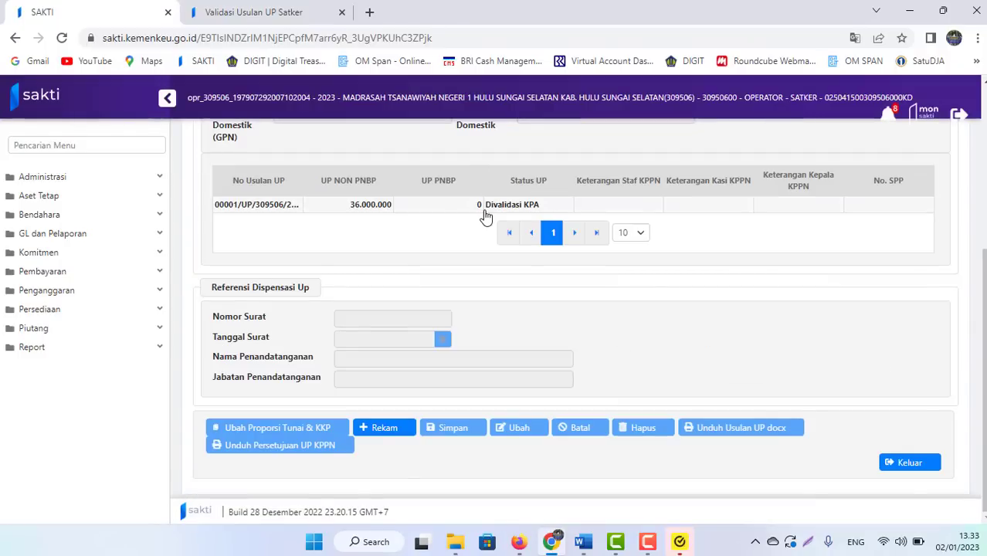
left_click(485, 207)
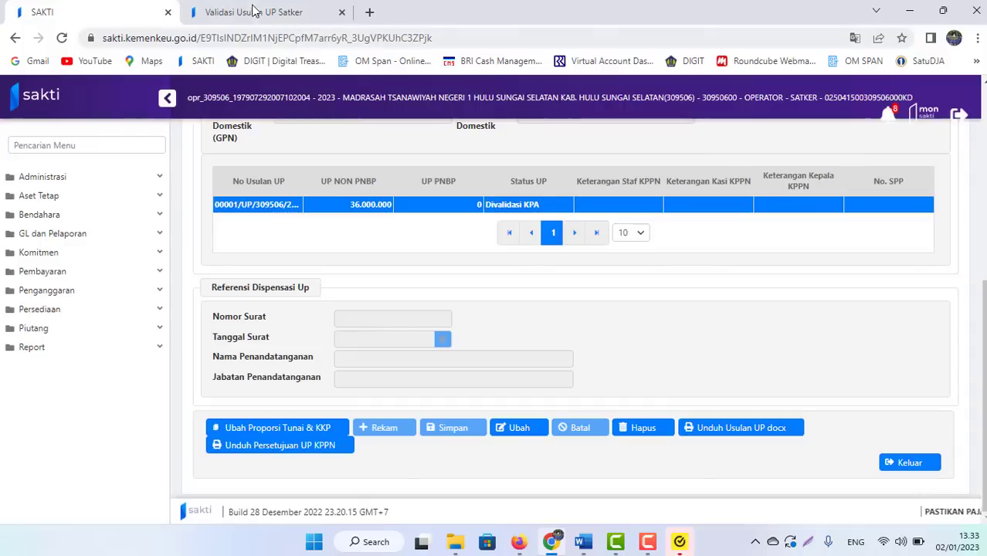
left_click(247, 12)
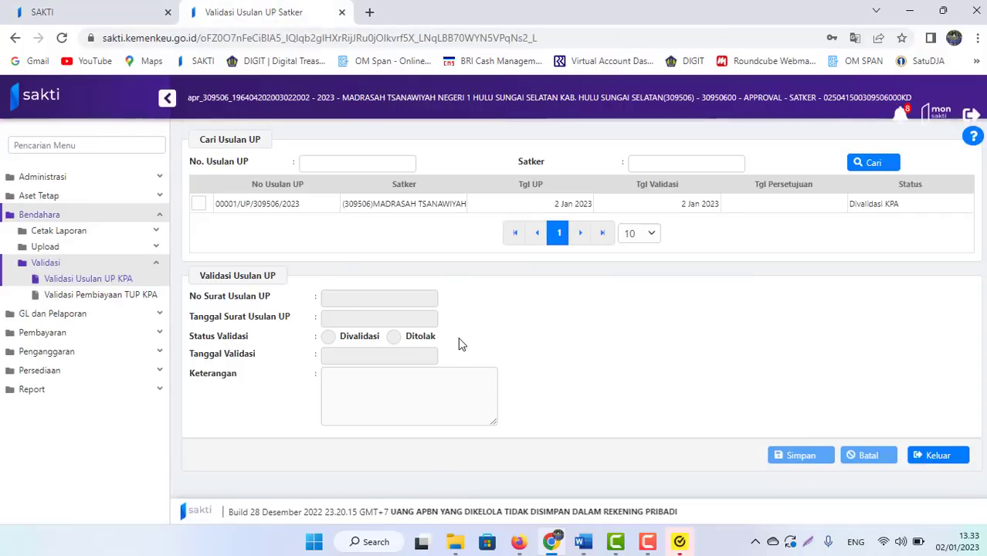
key("alt+Tab")
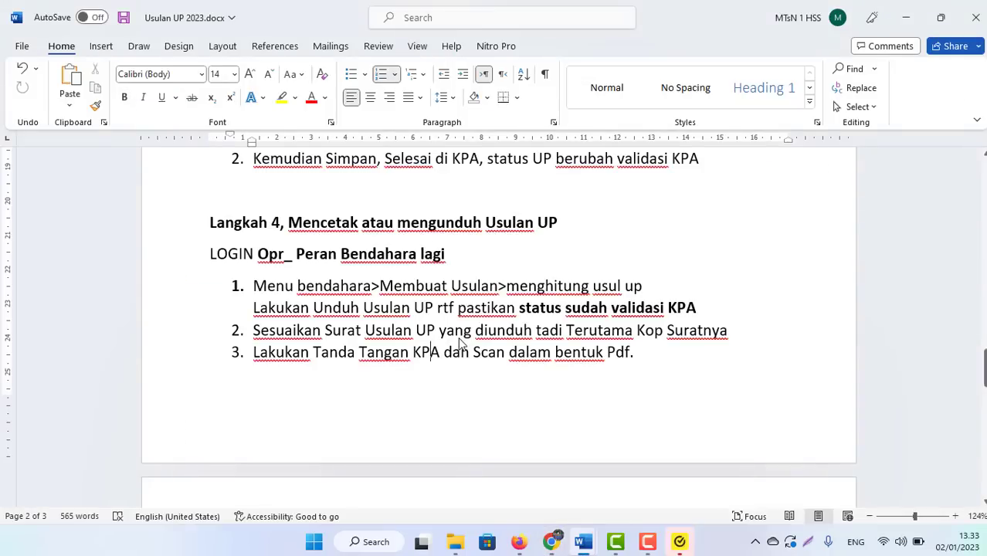
Step: Insert 'Usulan' after 'Dokumen' in the Langkah 5 heading and save Usulan UP 2023.docx
scroll(461, 344, "down", 2)
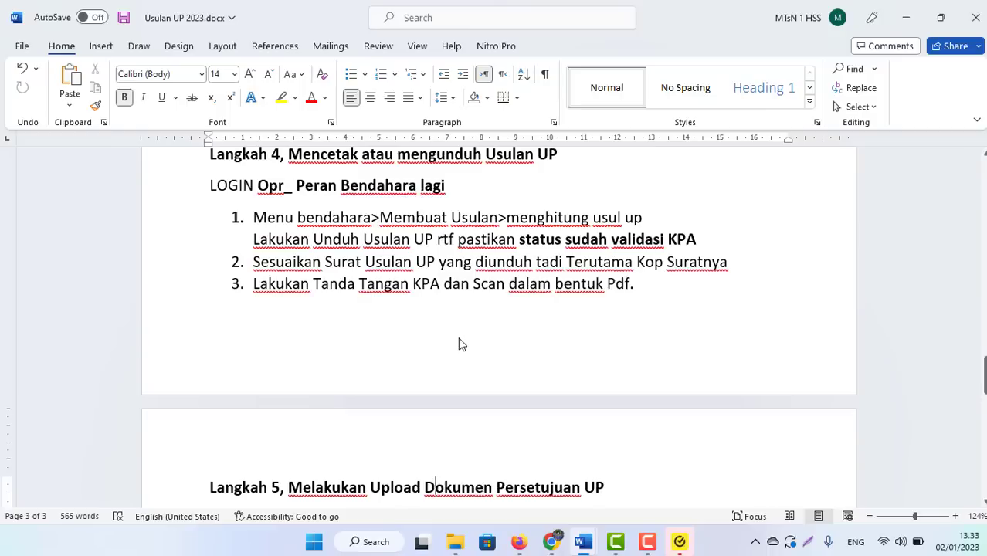
key("alt+Tab")
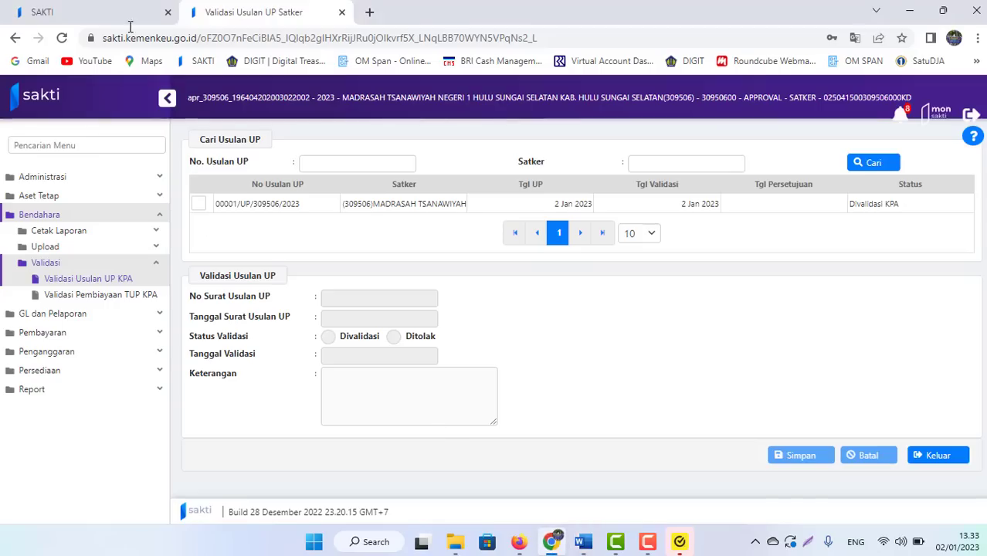
left_click(90, 10)
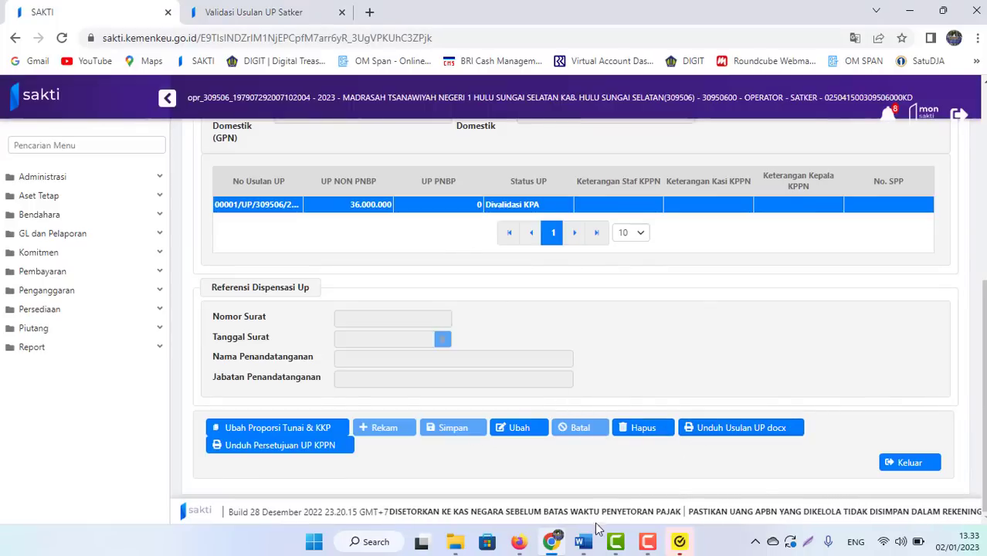
mouse_move(587, 537)
left_click(511, 423)
left_click(386, 326)
scroll(386, 328, "down", 3)
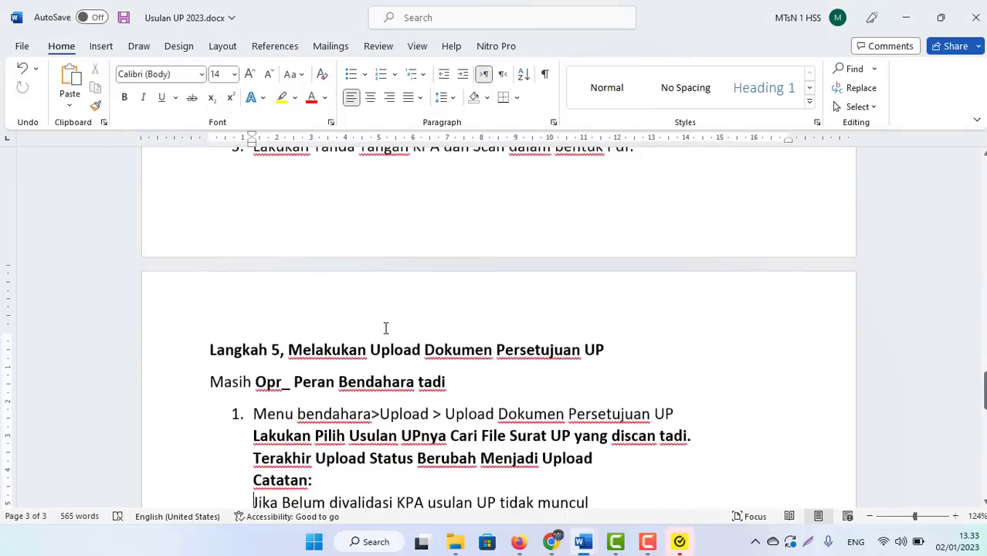
key("Down")
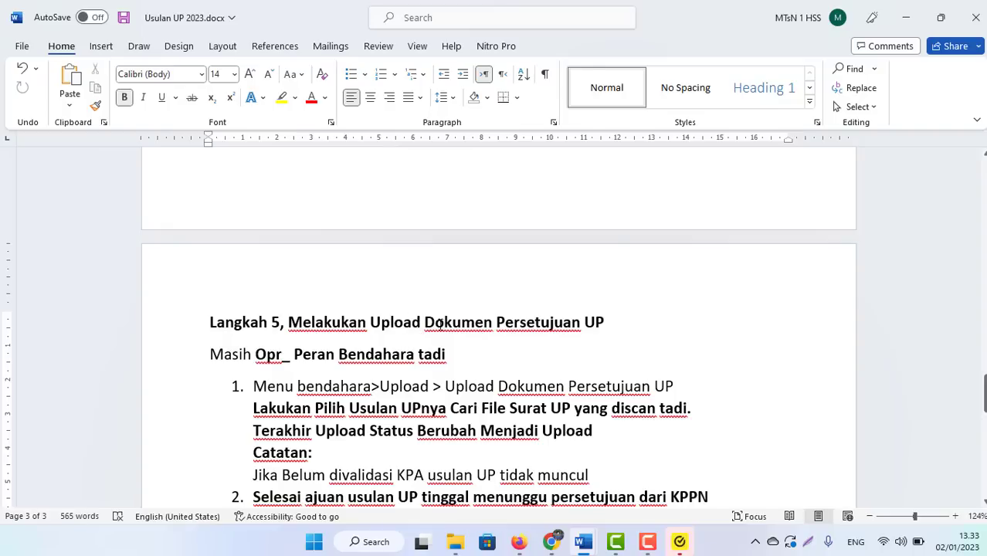
type("Usulan")
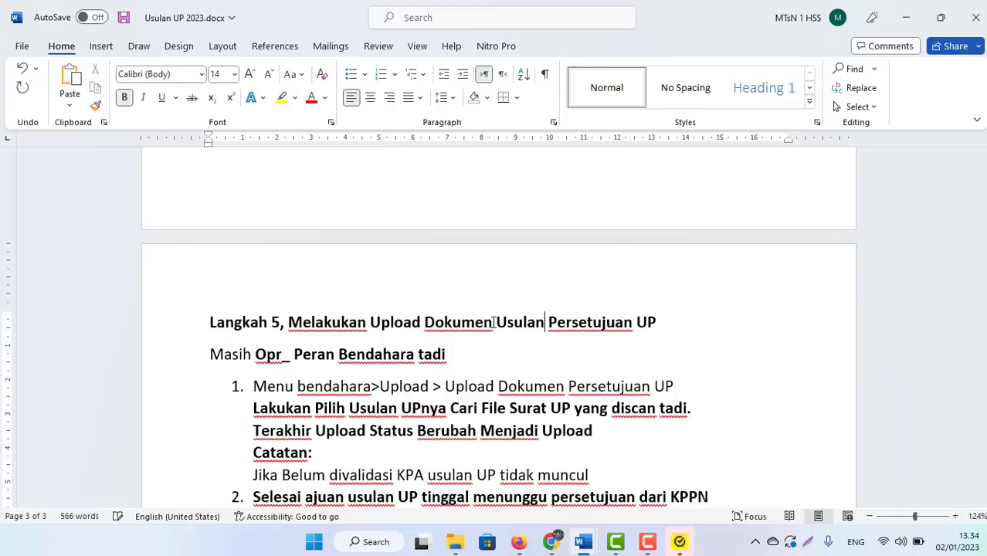
key("ctrl+s")
key("Down")
key("Down")
key("Down")
key("Down")
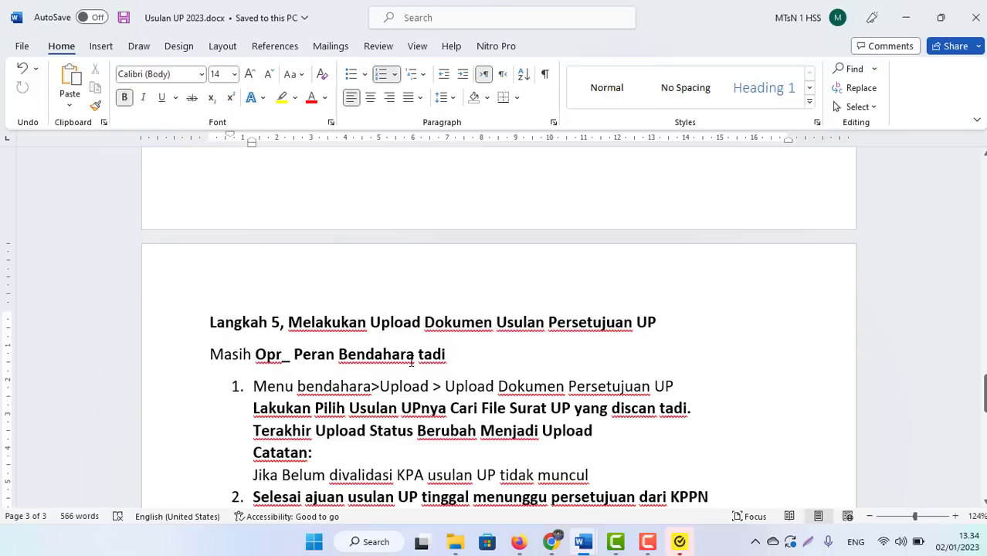
Step: Open Bendahara > Upload > Upload Dok persetujuan UP and select proposal 00001/UP/309506/2023
left_click(548, 543)
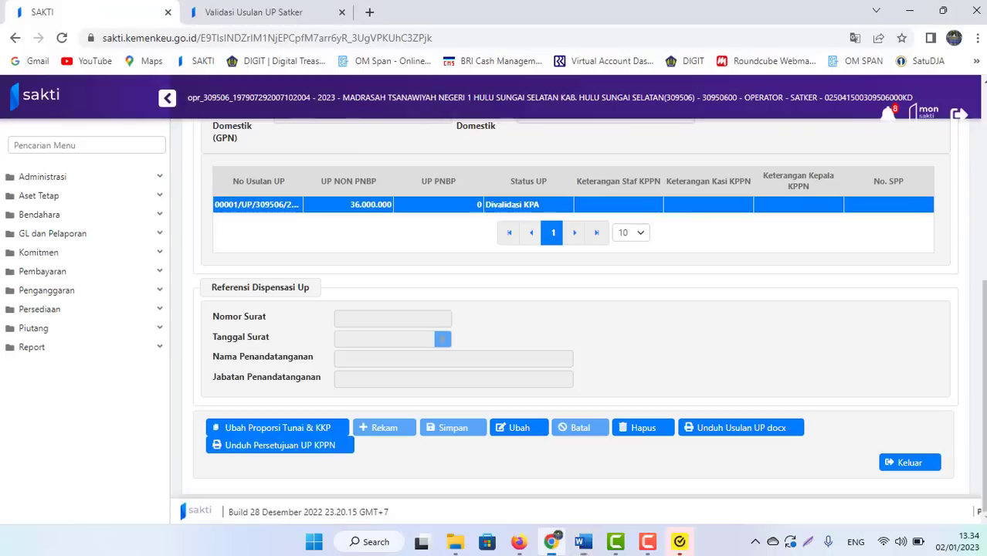
left_click(46, 214)
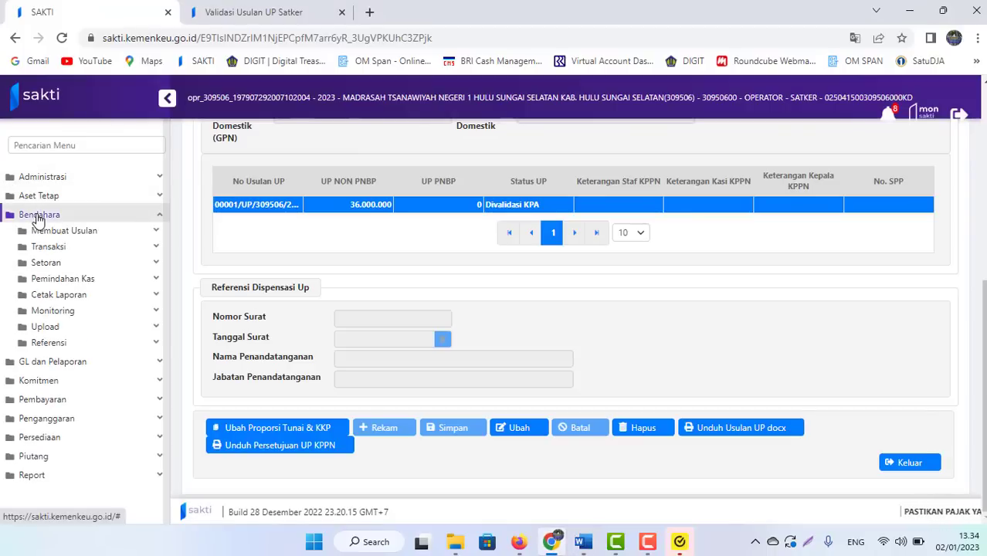
left_click(68, 329)
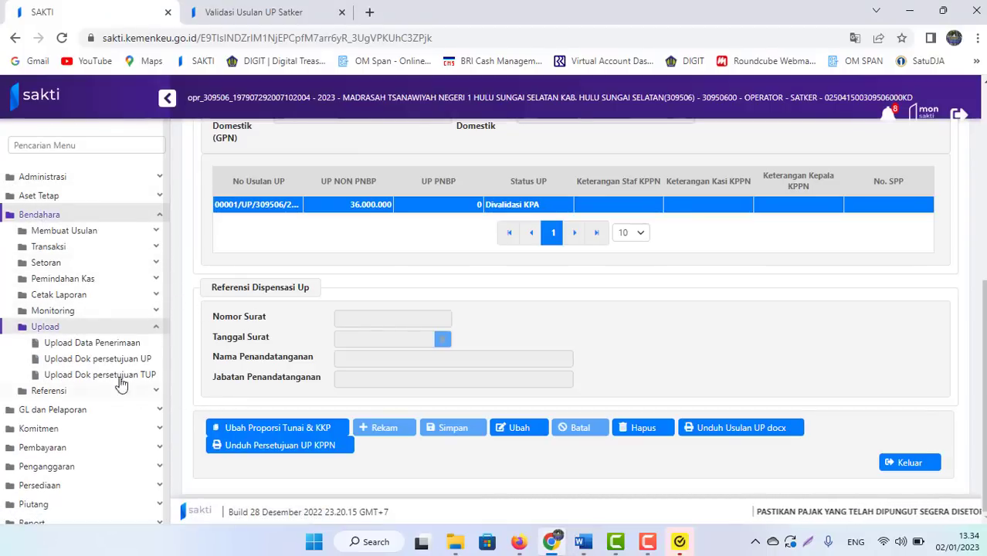
left_click(84, 360)
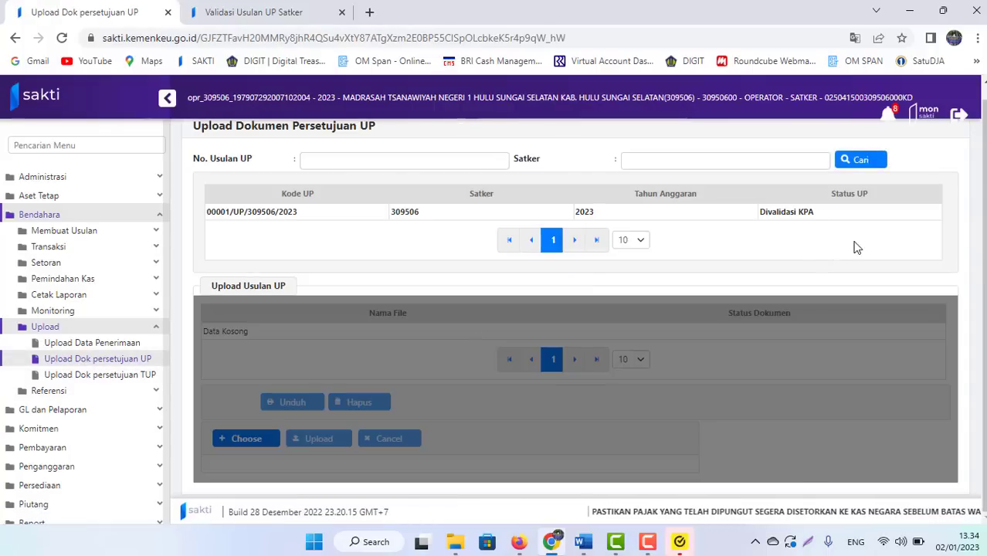
left_click(783, 219)
key("alt+Tab")
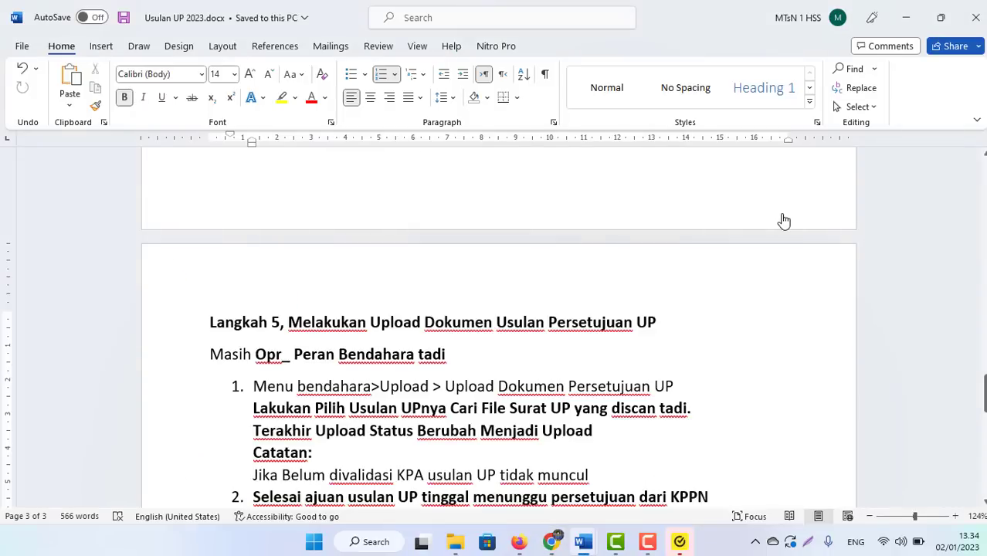
key("ctrl+End")
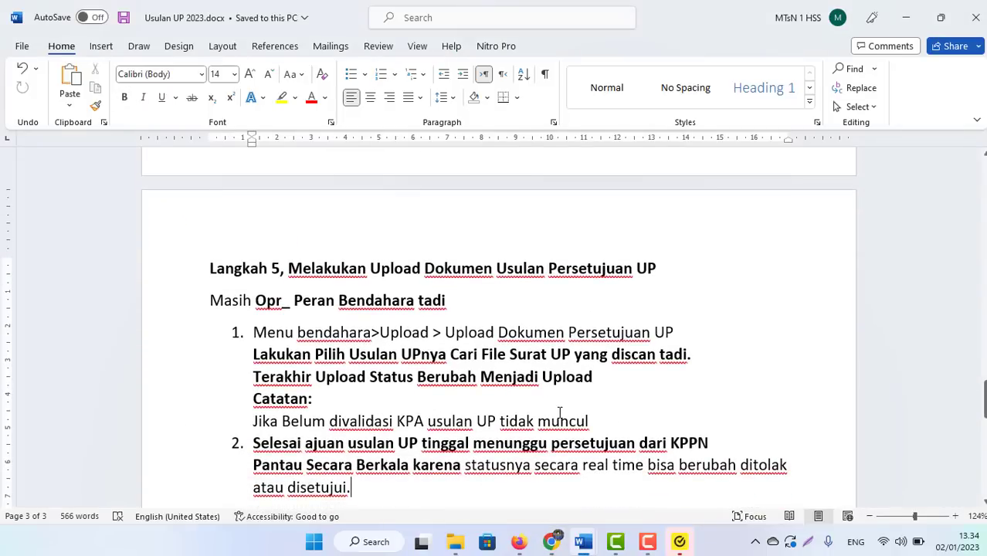
scroll(559, 411, "down", 2)
key("alt+Tab")
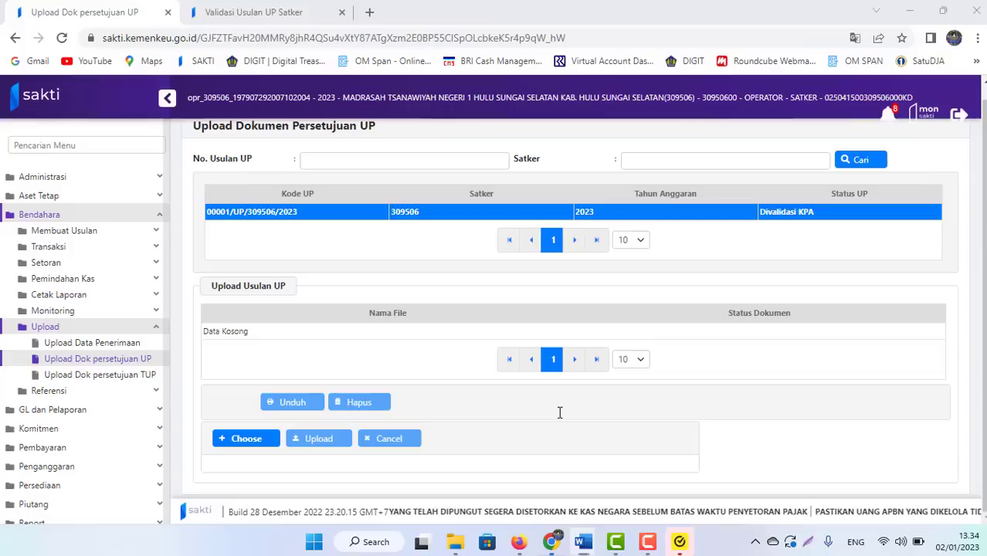
scroll(718, 394, "up", 1)
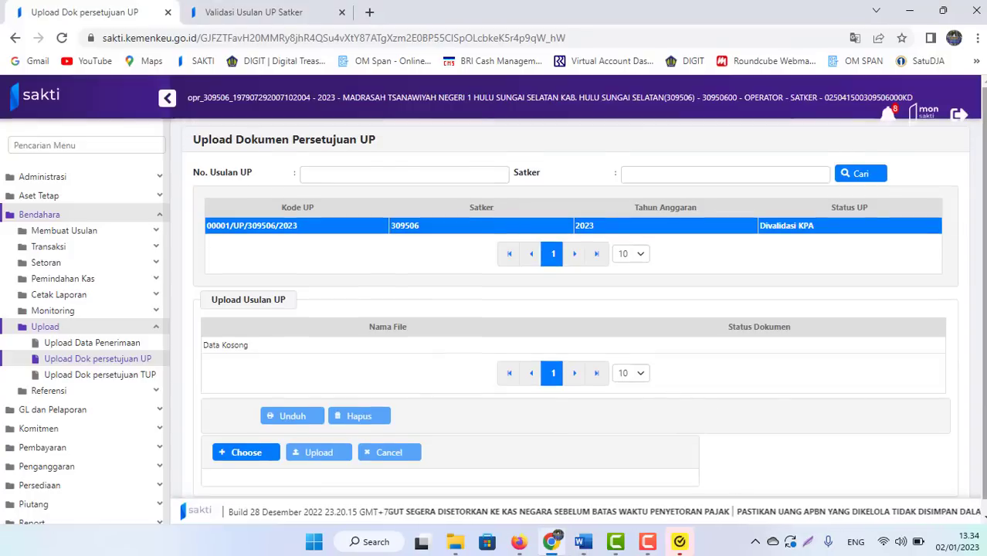
left_click(260, 458)
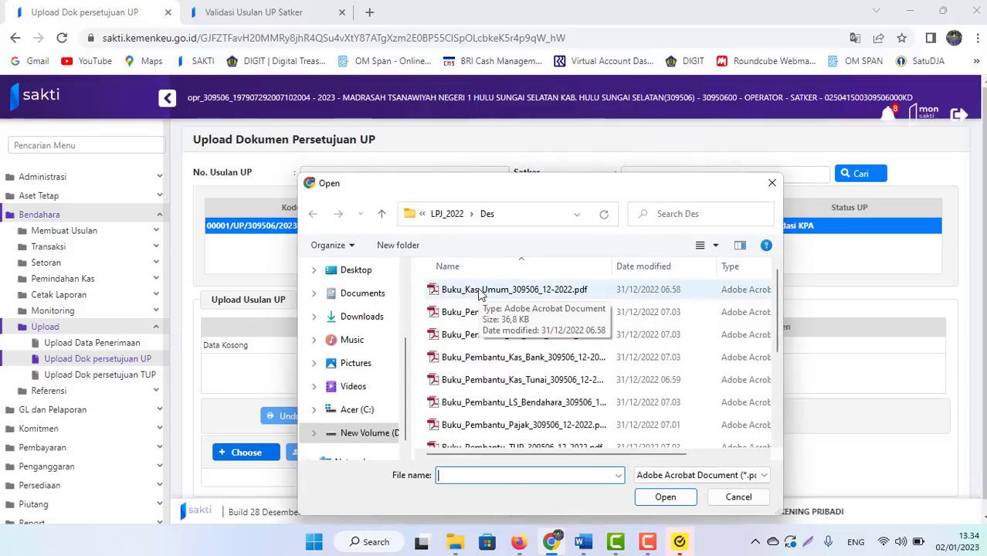
left_click(772, 184)
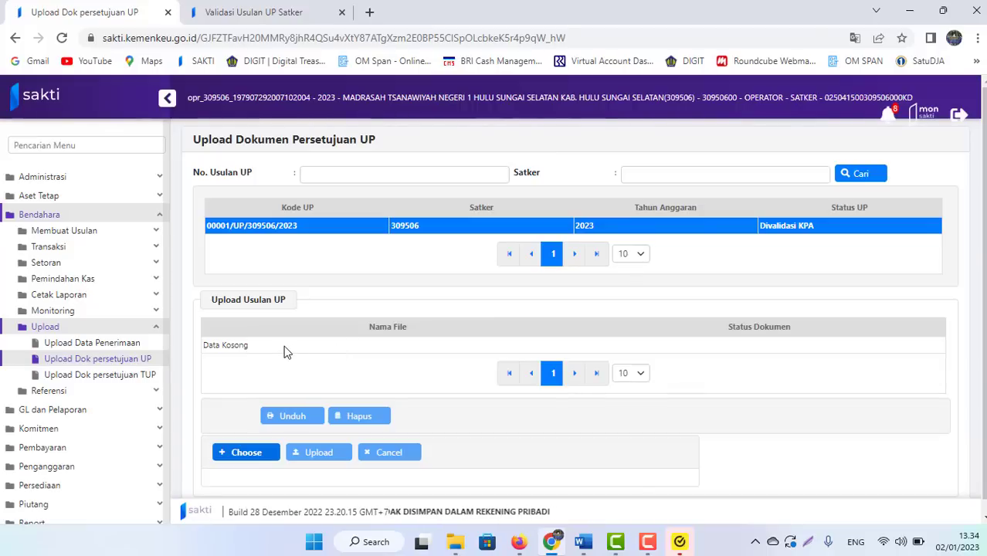
mouse_move(548, 551)
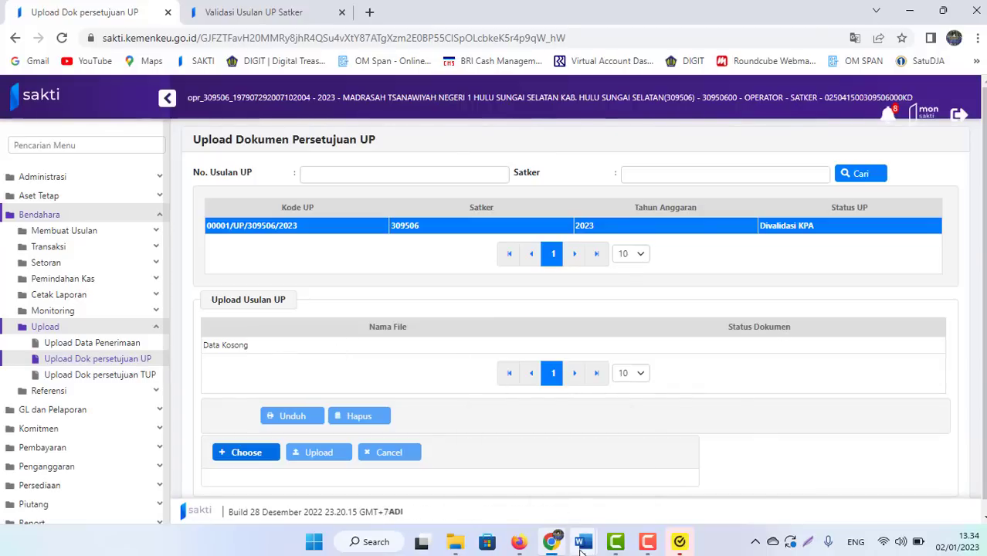
mouse_move(583, 540)
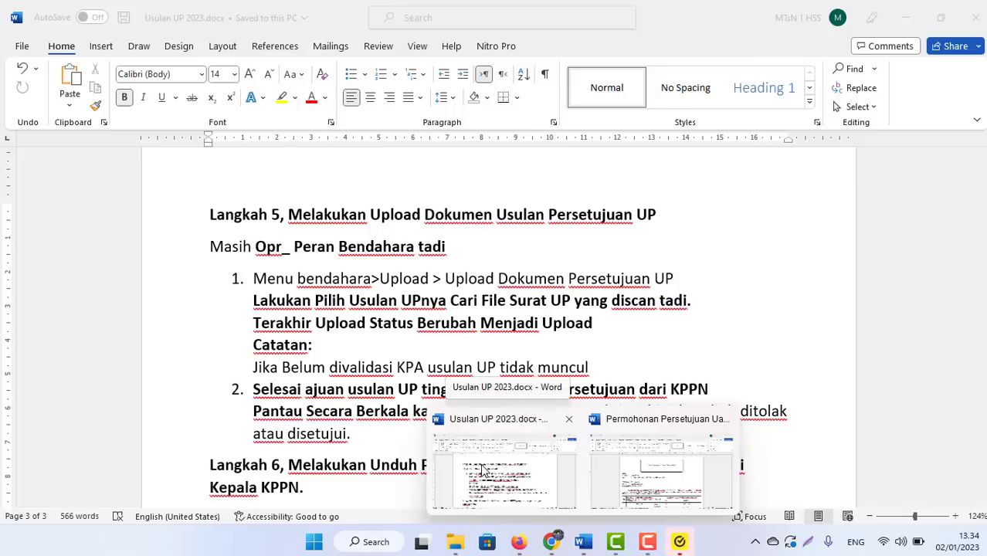
Step: Bring the Usulan UP 2023 guide forward and scroll to Langkah 5 and Langkah 6
left_click(479, 456)
scroll(425, 457, "down", 3)
left_click(424, 456)
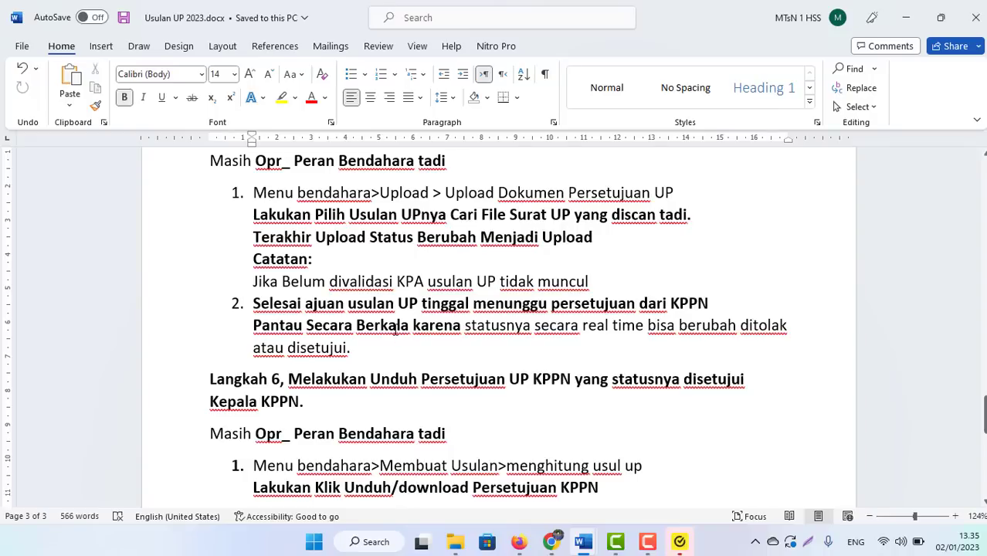
Step: In SAKTI, open Membuat Usulan > Menghitung Usul UP and select proposal 00001/UP/309506 for 36.000.000
left_click(552, 541)
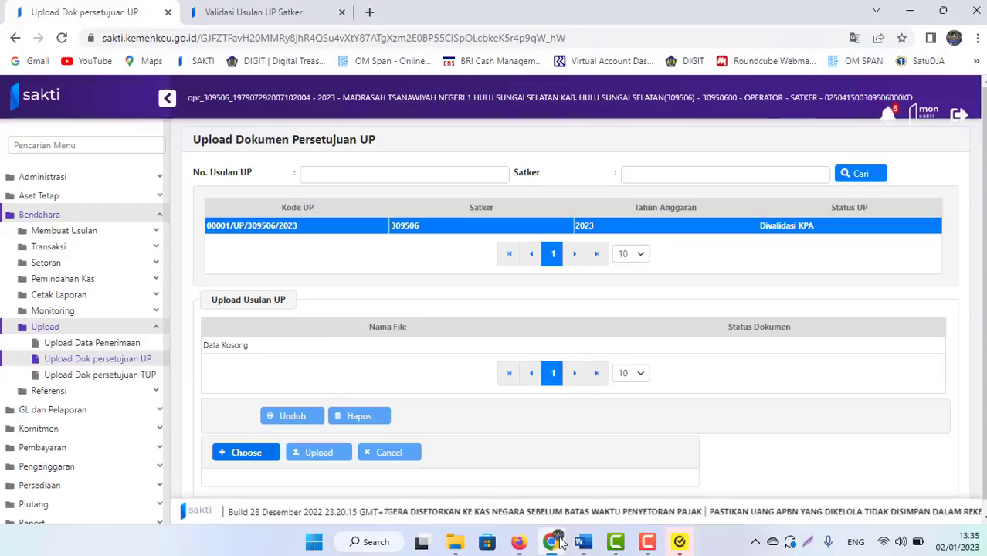
double_click(44, 220)
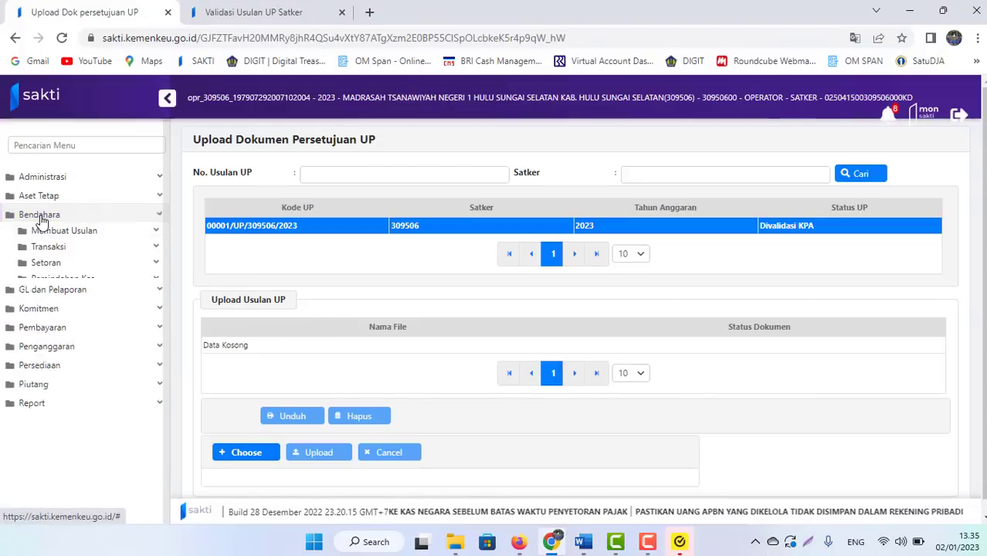
left_click(50, 231)
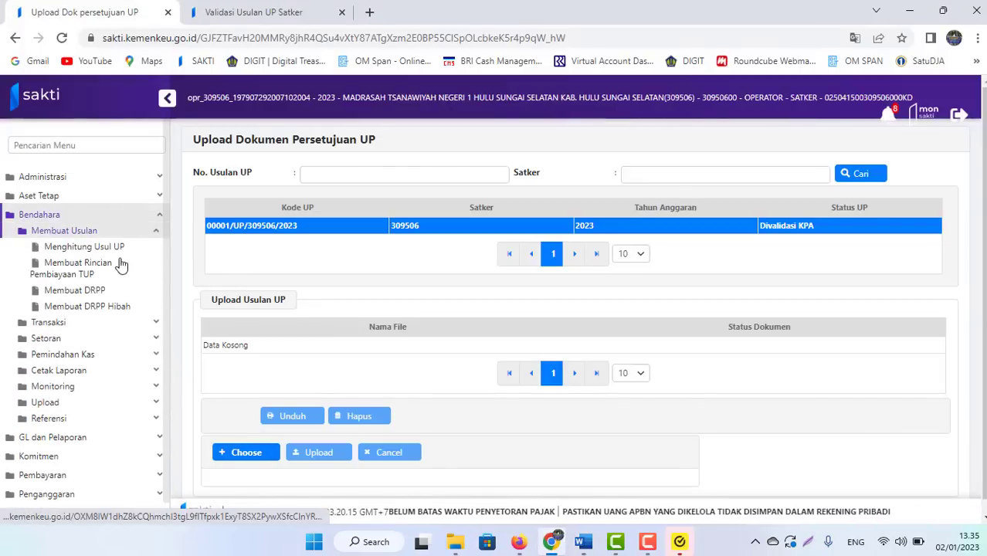
left_click(82, 251)
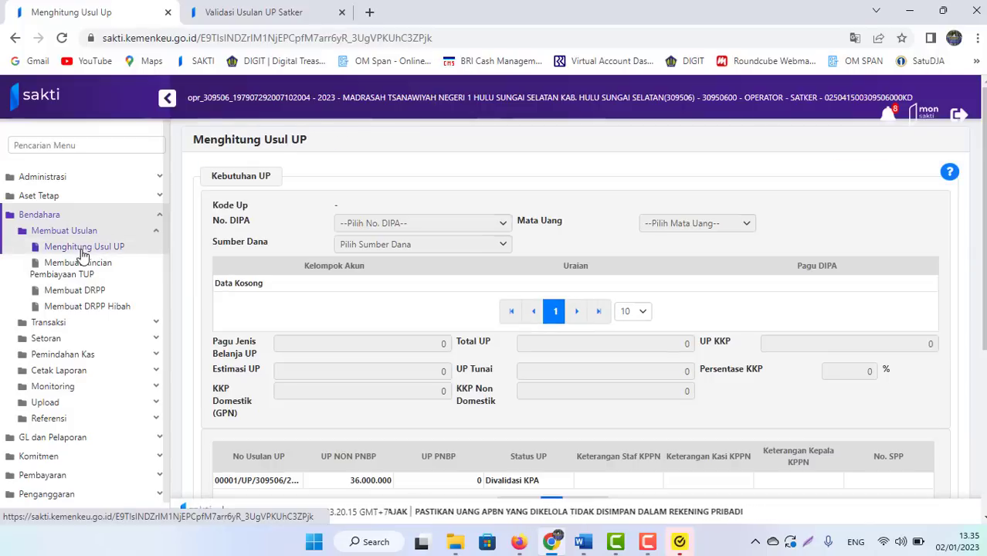
scroll(576, 309, "down", 4)
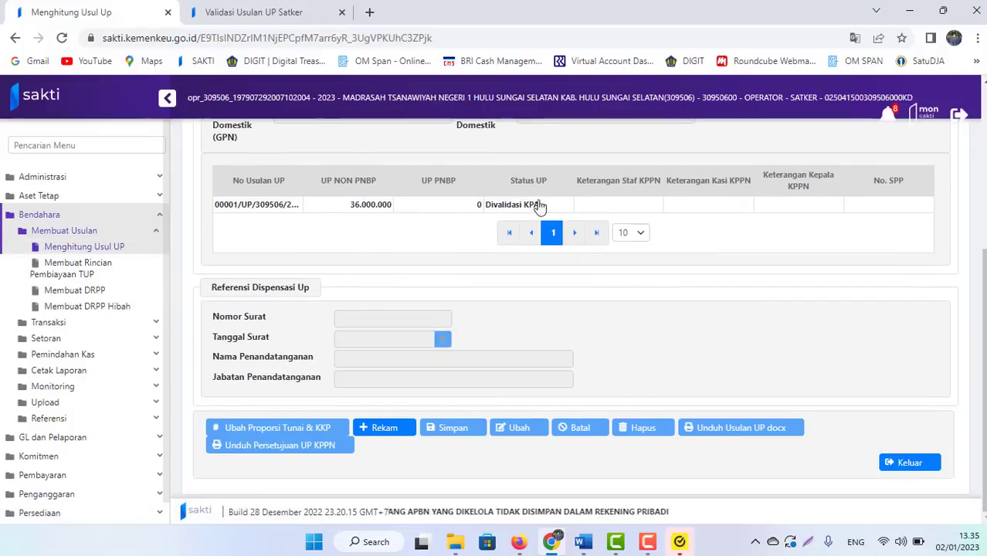
left_click(503, 210)
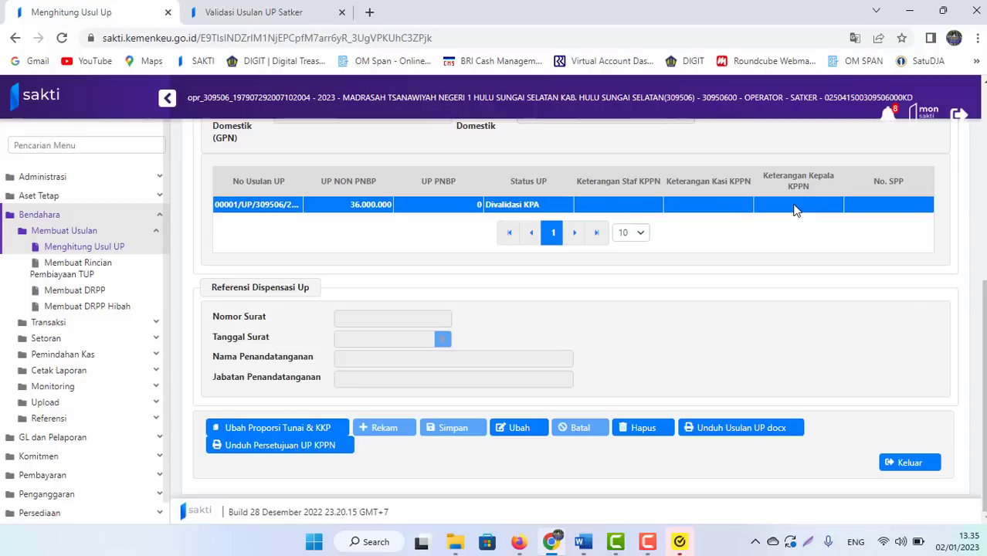
left_click(618, 211)
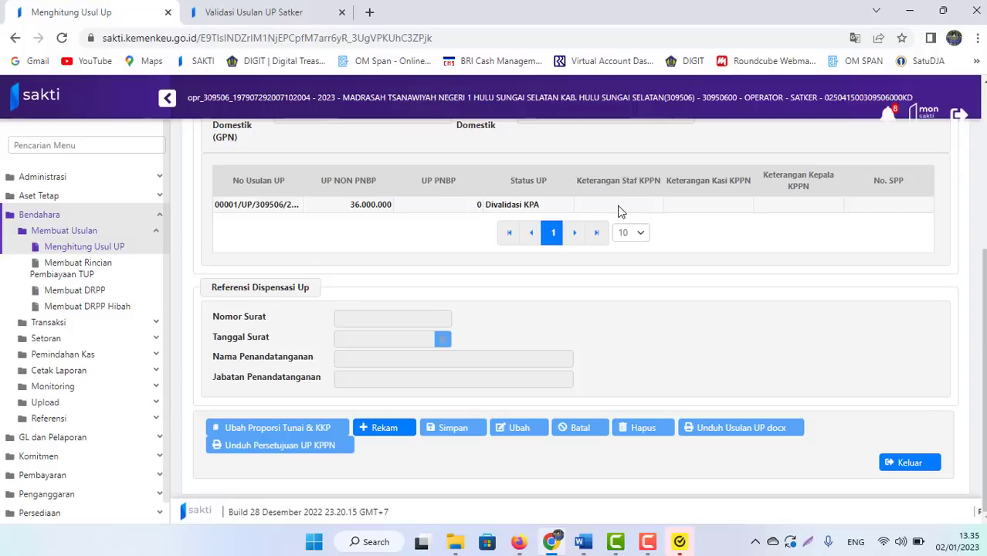
left_click(523, 207)
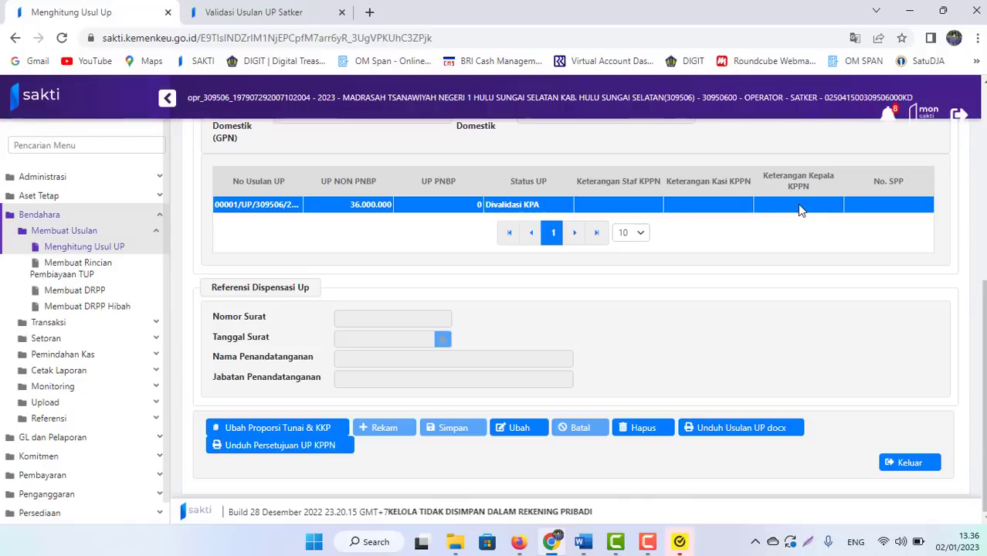
Step: Read the Usulan UP 2023 guide in Word down to its final SPP step
mouse_move(584, 543)
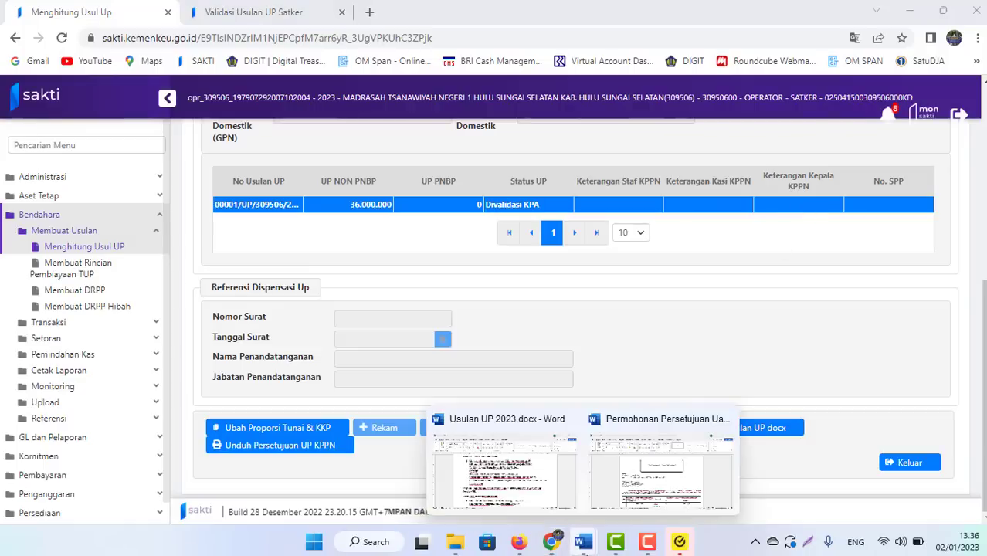
left_click(464, 463)
left_click(387, 452)
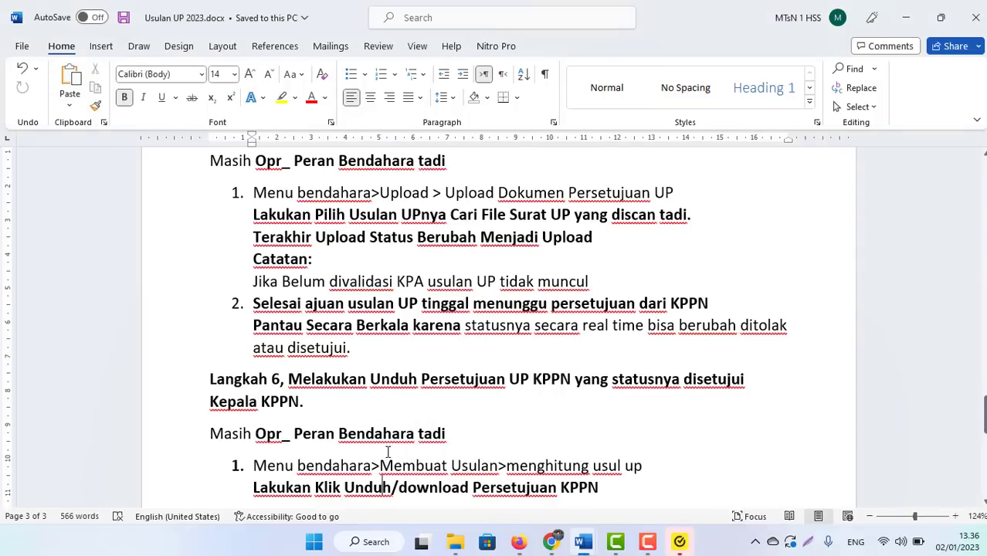
scroll(388, 452, "down", 2)
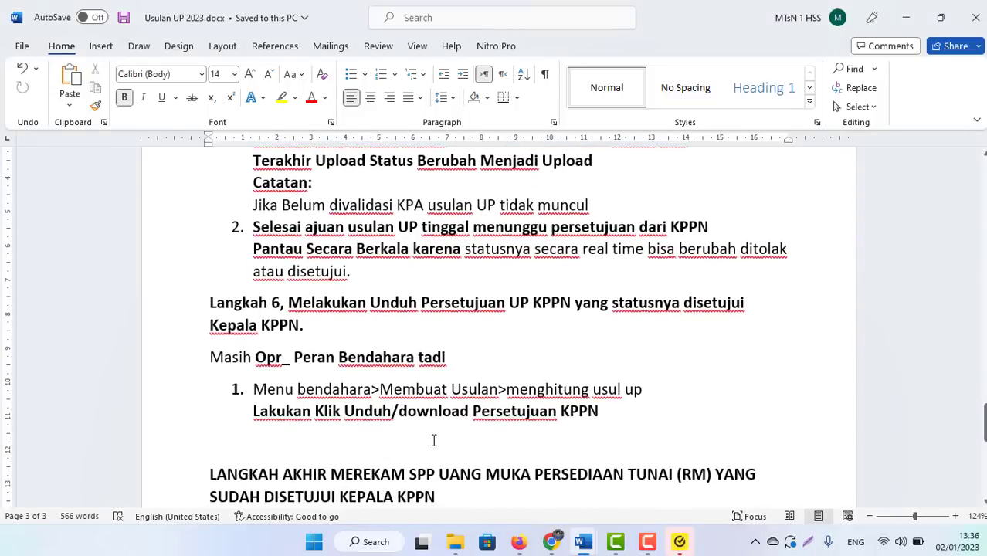
scroll(433, 440, "down", 4)
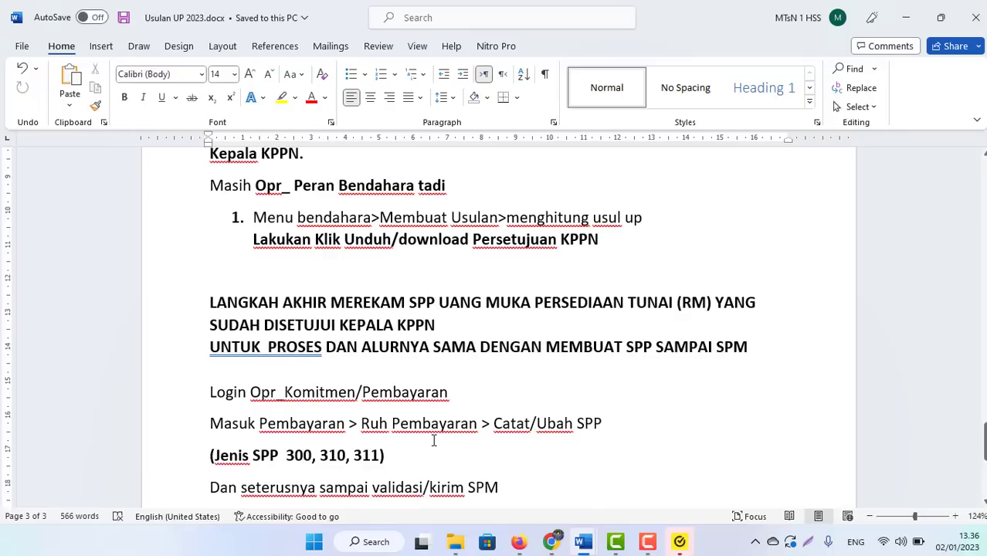
scroll(433, 441, "down", 1)
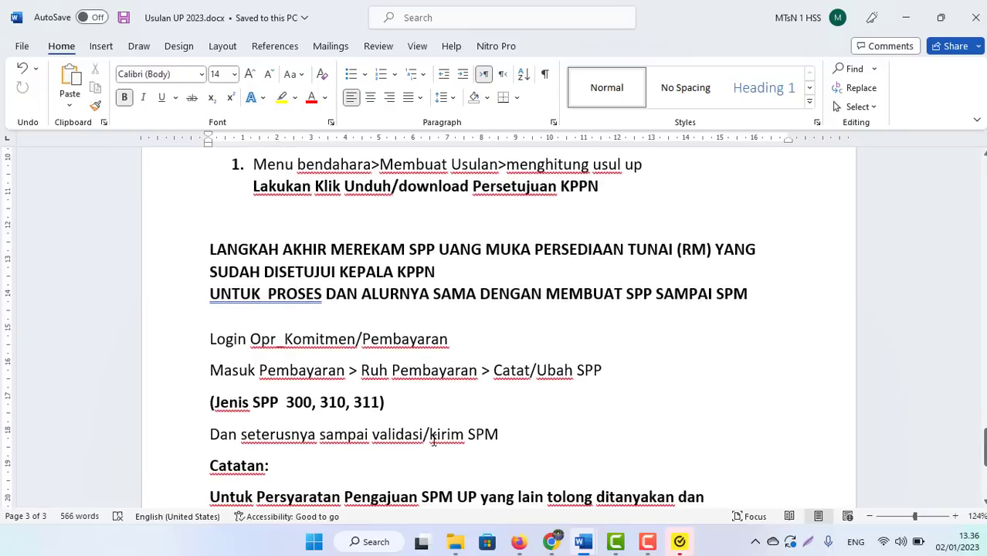
scroll(433, 440, "down", 1)
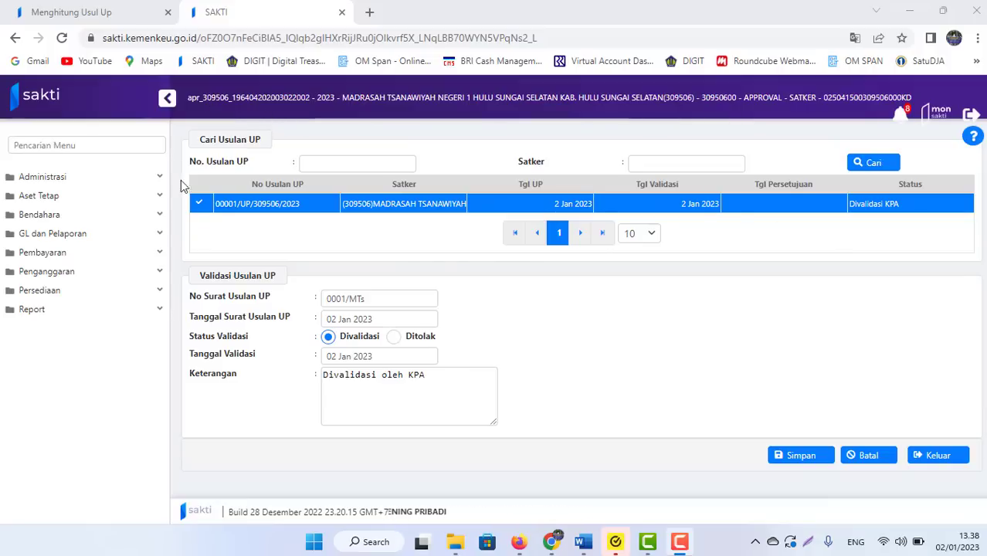
Step: In Bendahara > Validasi > Validasi Usulan UP KPA, set the UP proposal to Ditolak and save
left_click(89, 216)
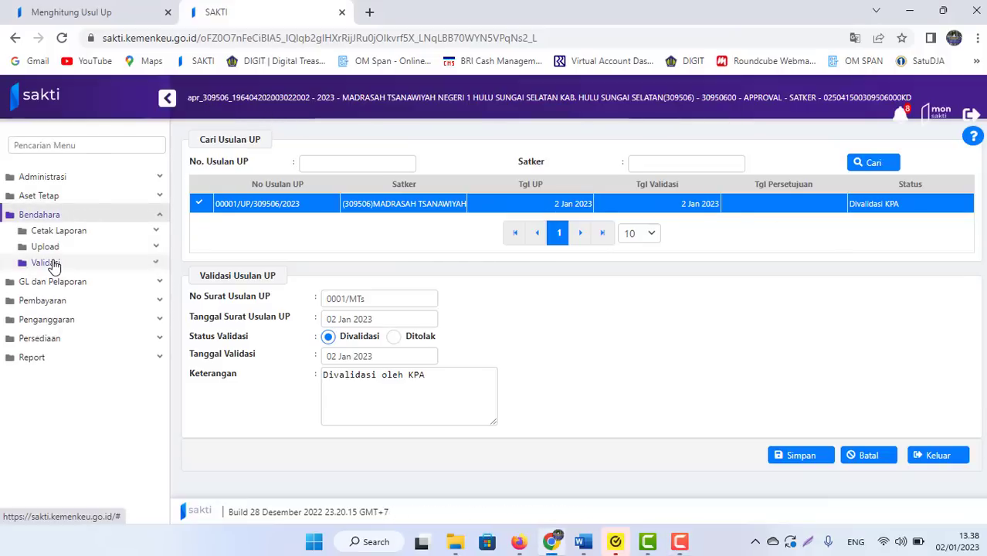
left_click(50, 263)
left_click(90, 281)
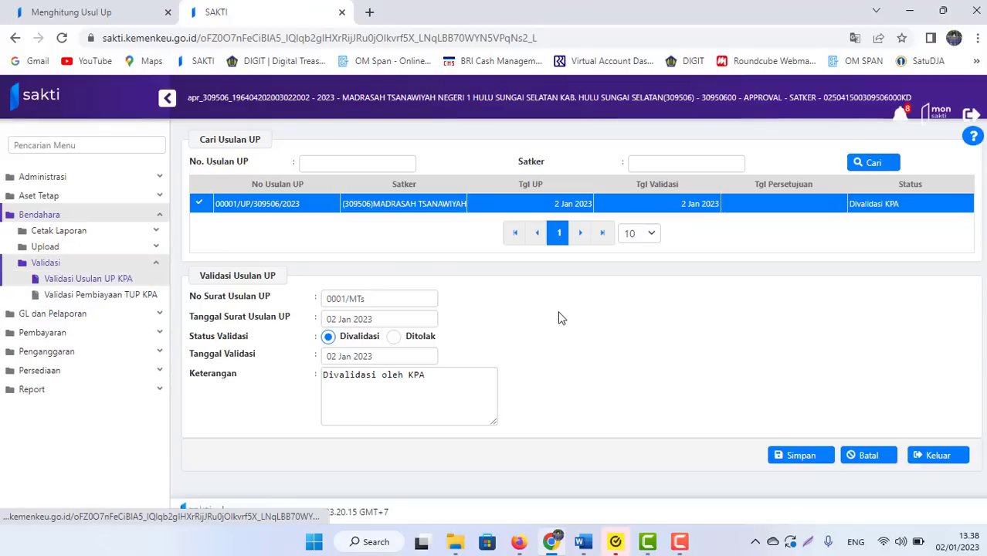
left_click(393, 340)
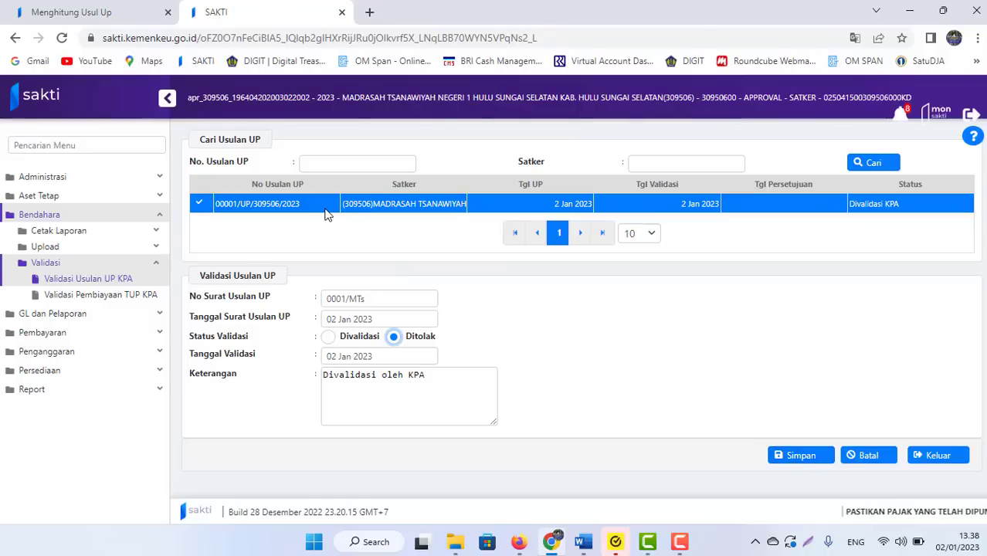
left_click(802, 455)
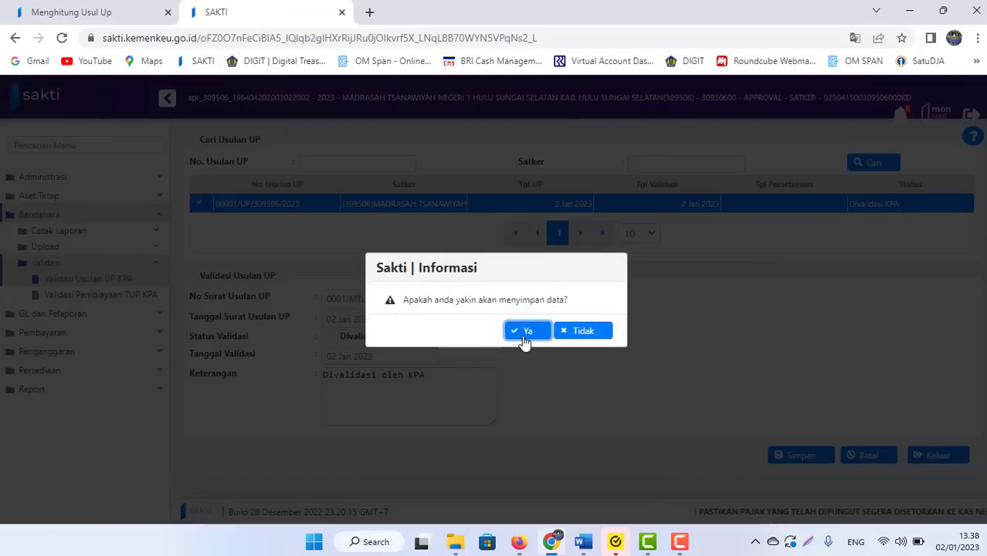
left_click(524, 337)
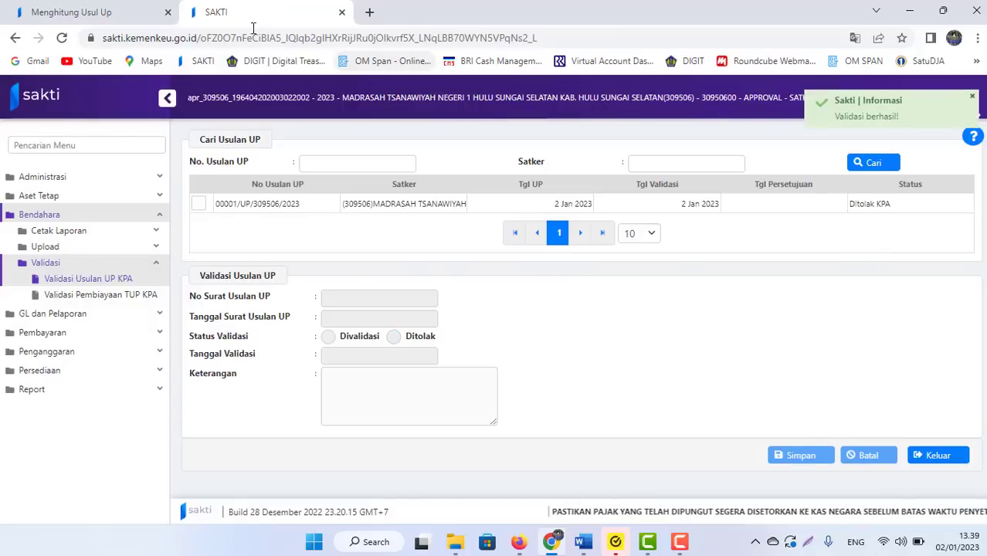
Step: Refresh the operator's Menghitung Usul UP page to confirm the Ditolak KPA status, then return to the guide
left_click(88, 17)
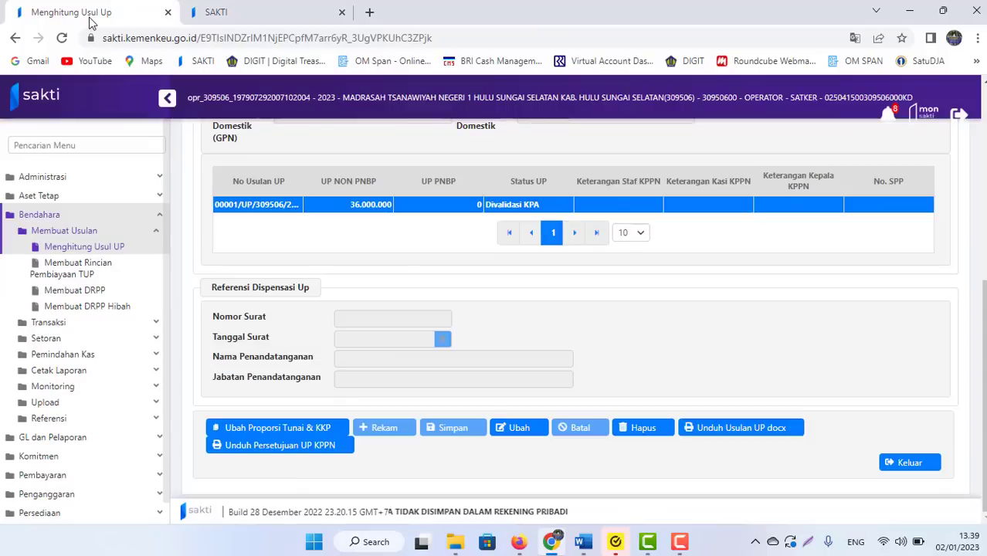
left_click(61, 38)
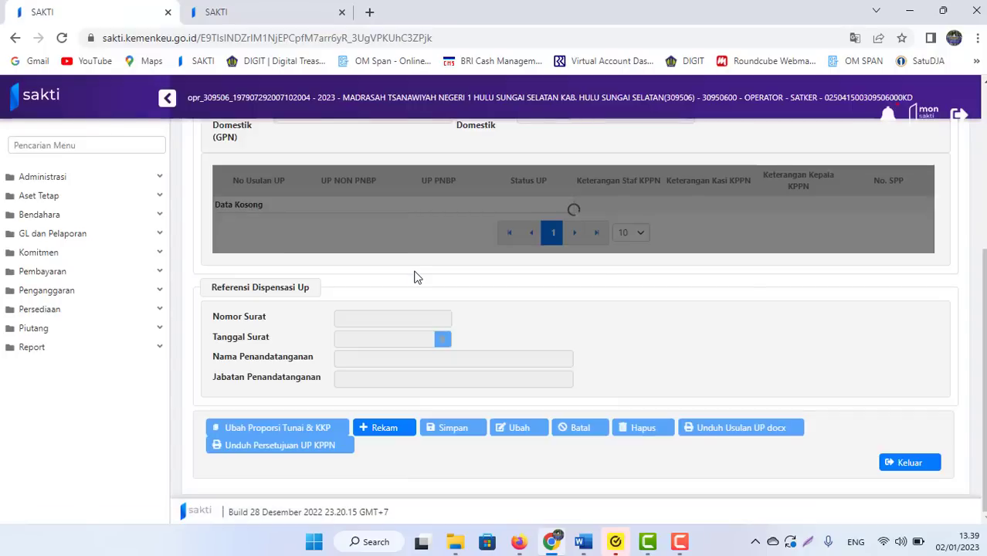
left_click(523, 206)
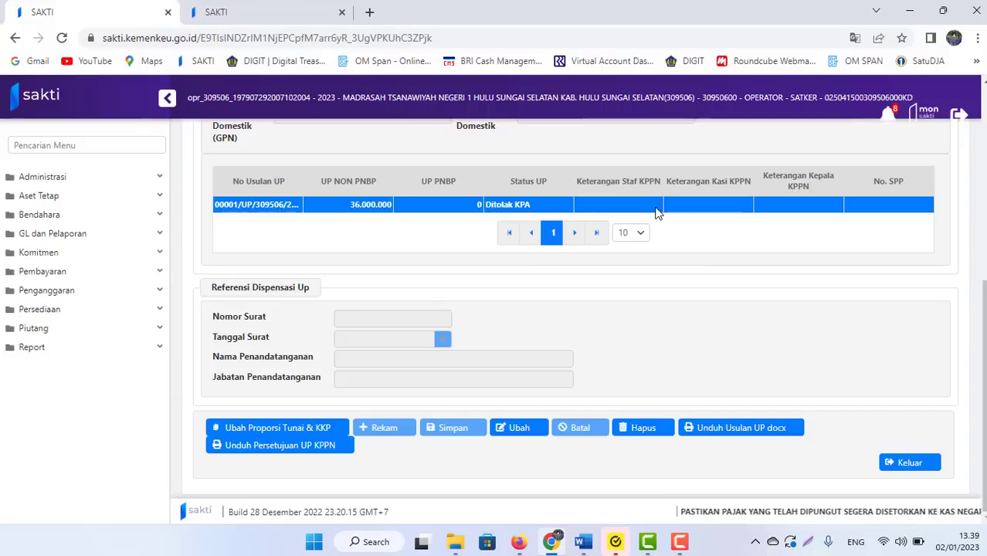
mouse_move(593, 547)
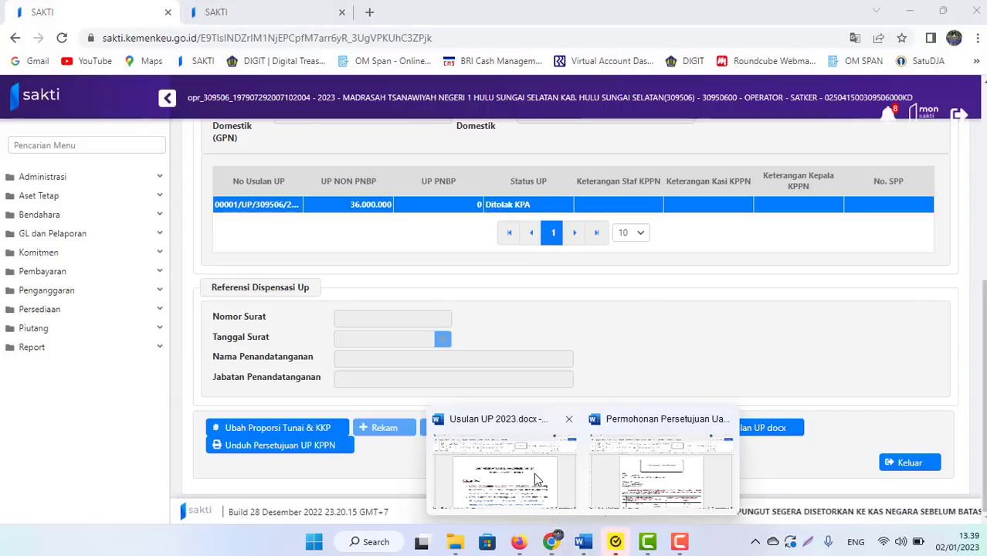
left_click(507, 463)
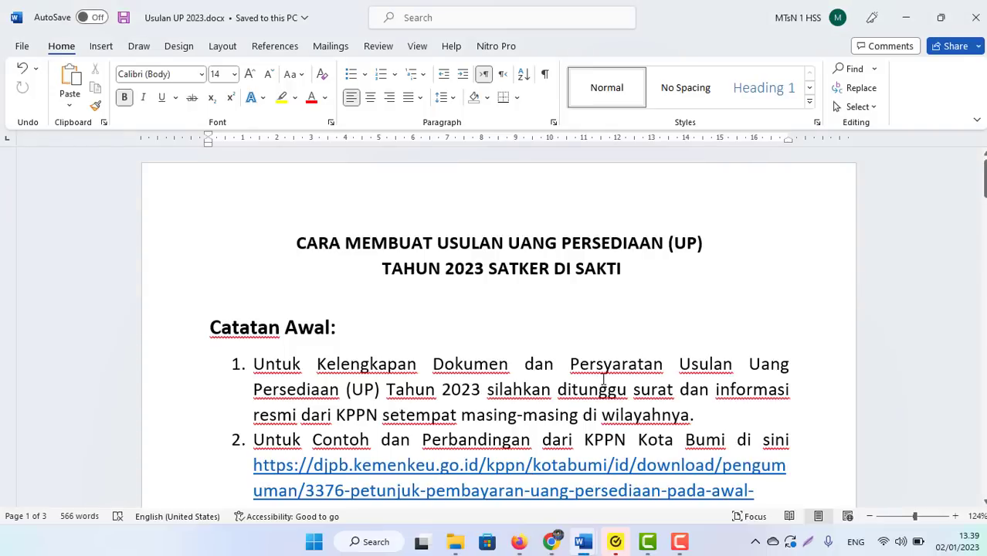